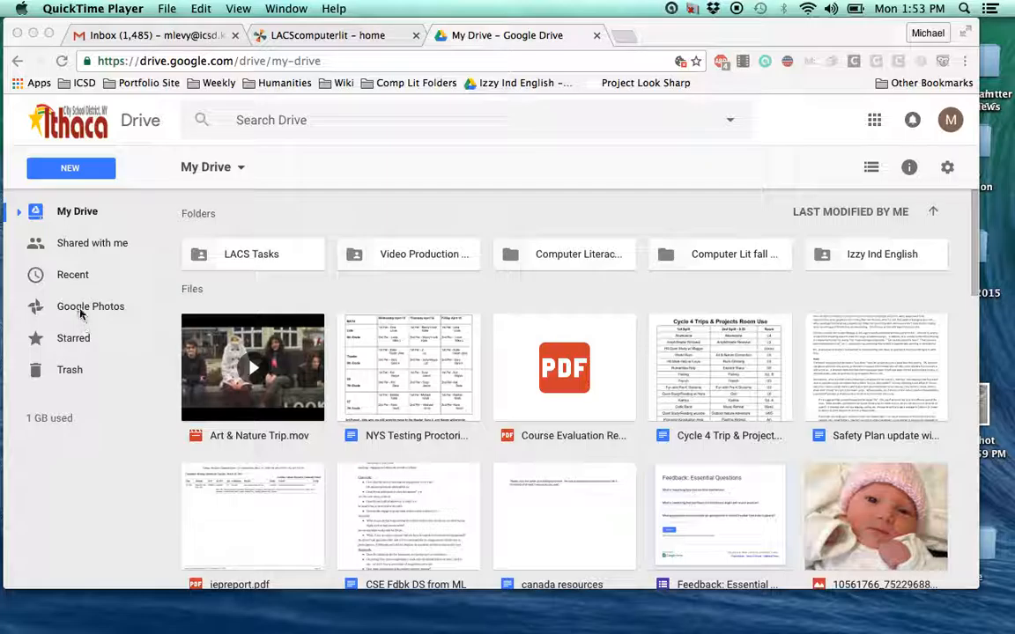
- Create a new blank Google Sheets spreadsheet from Drive
click(74, 177)
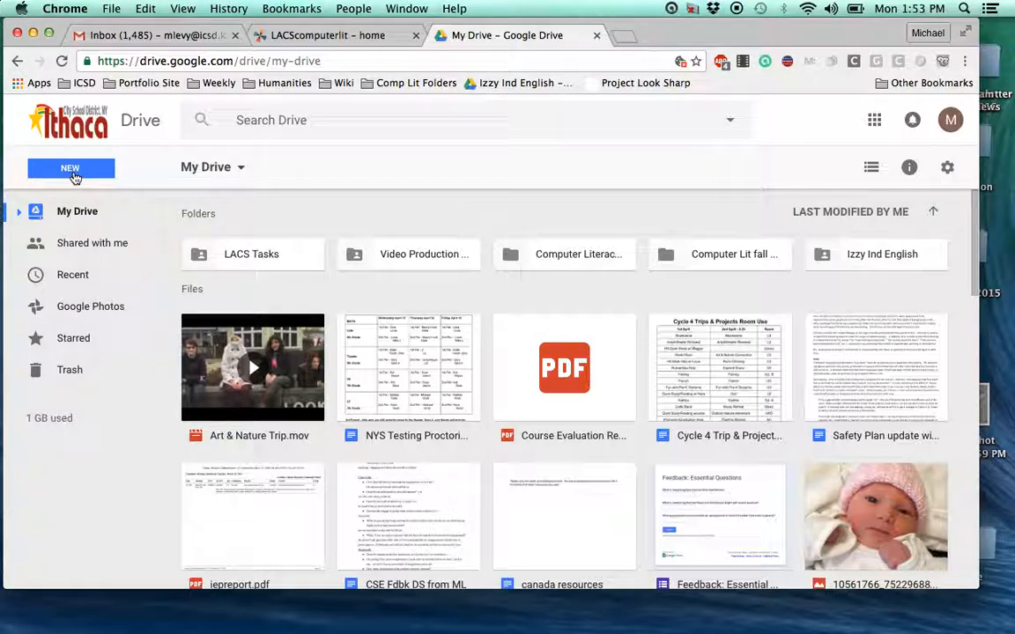
click(75, 168)
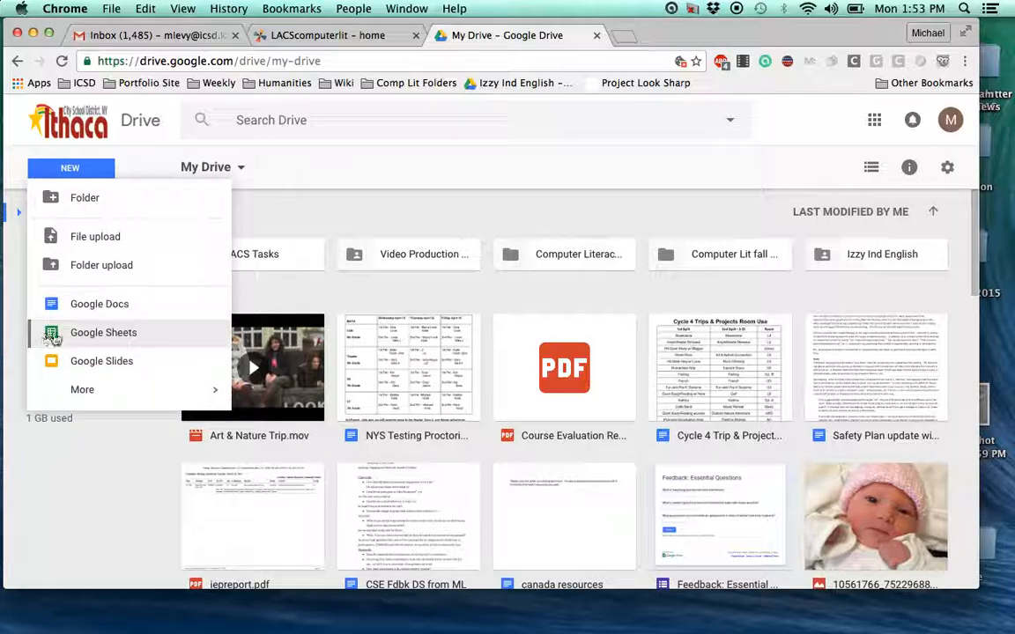
click(53, 339)
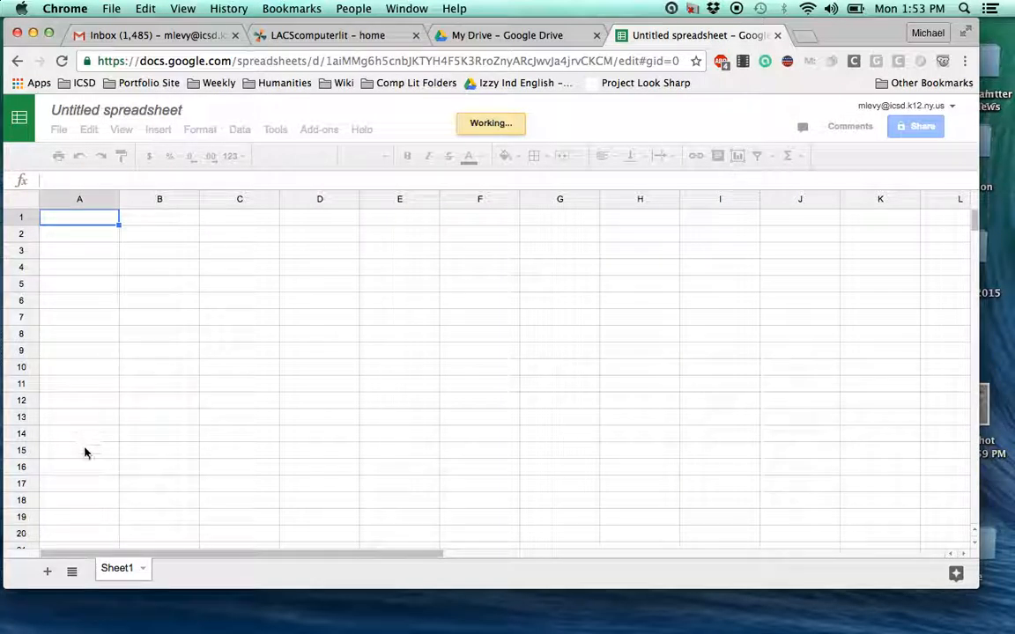
- Enter the row labels Marshmallows, peanut butter cups and malt balls in cells A2 to A4
key(Down)
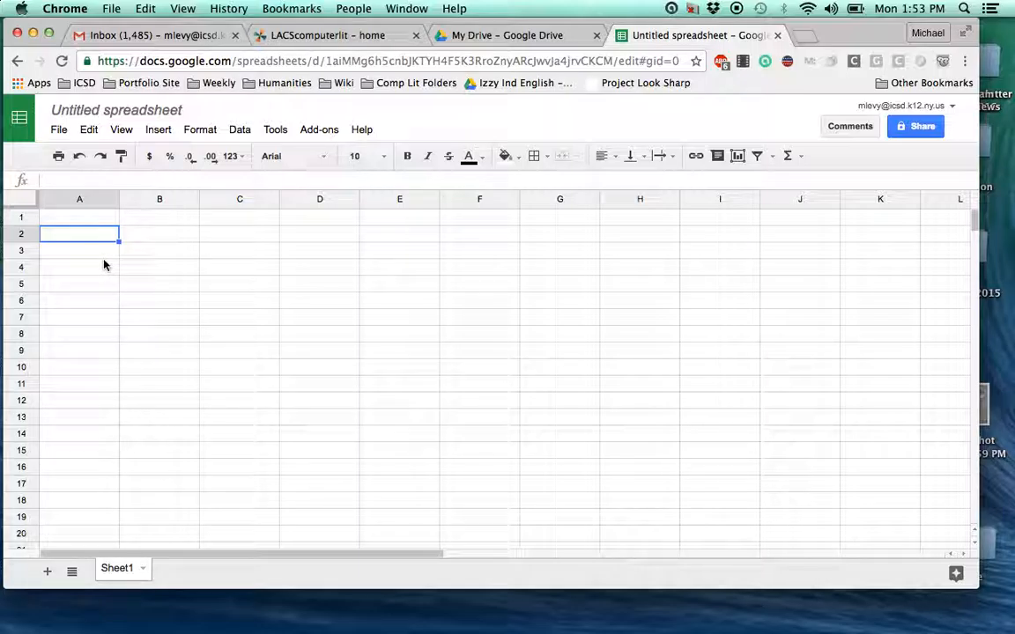
text(Mar)
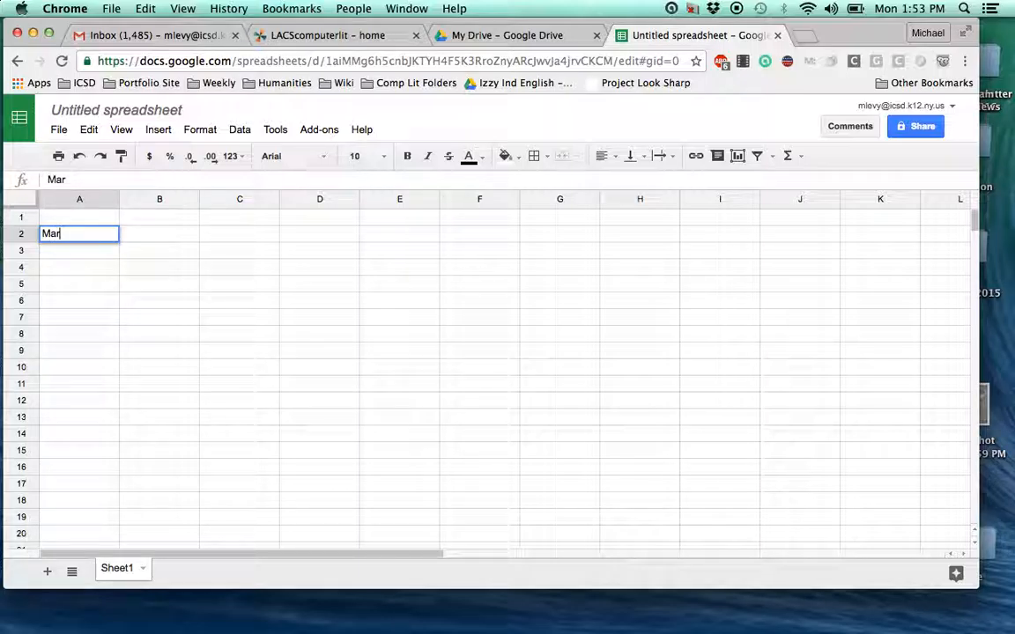
text(shmallows)
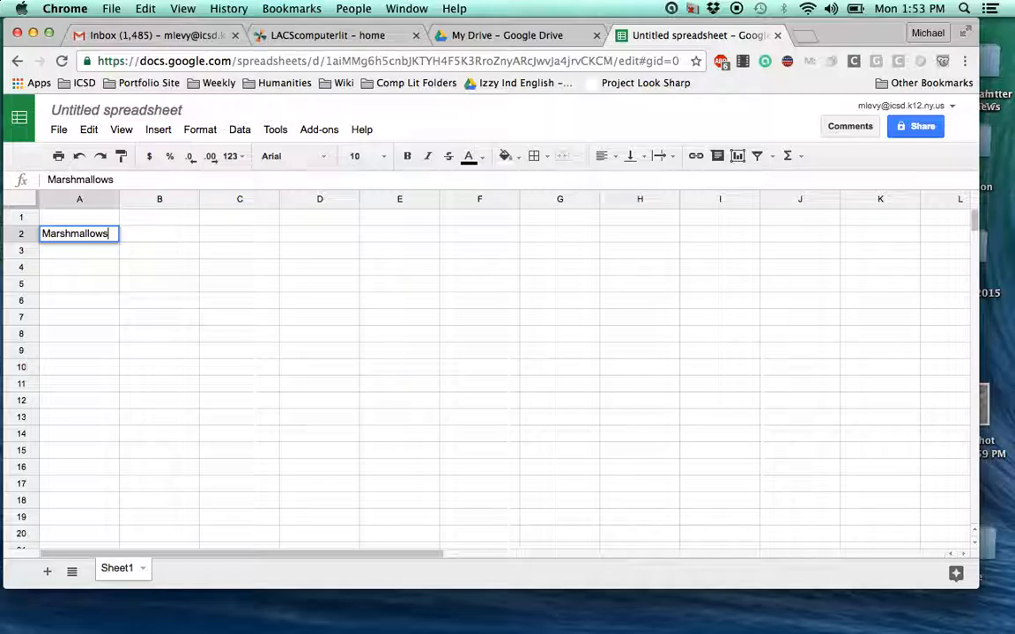
key(Return)
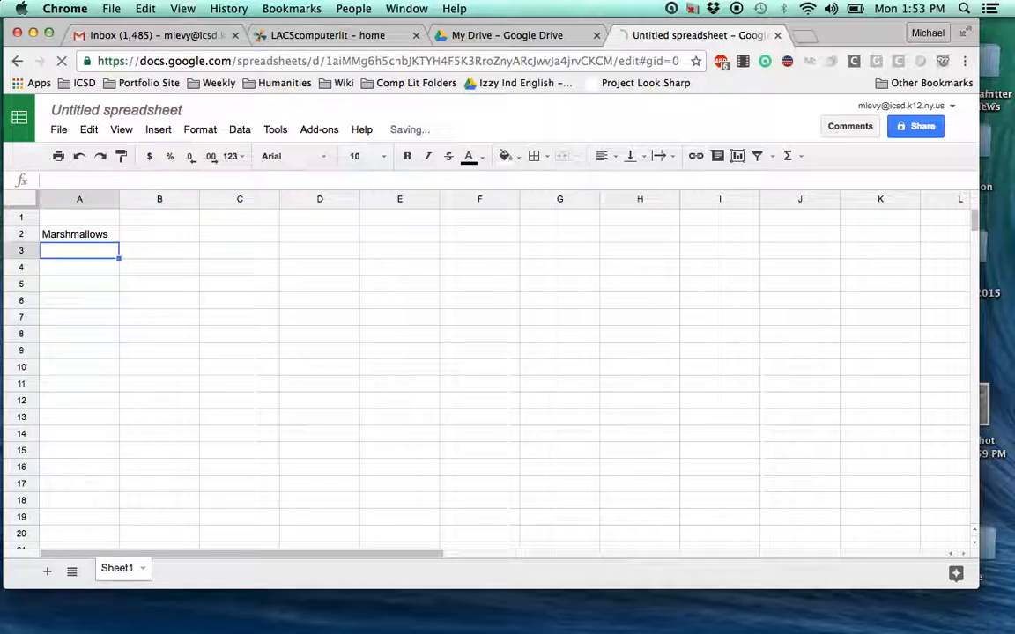
text(peanut b)
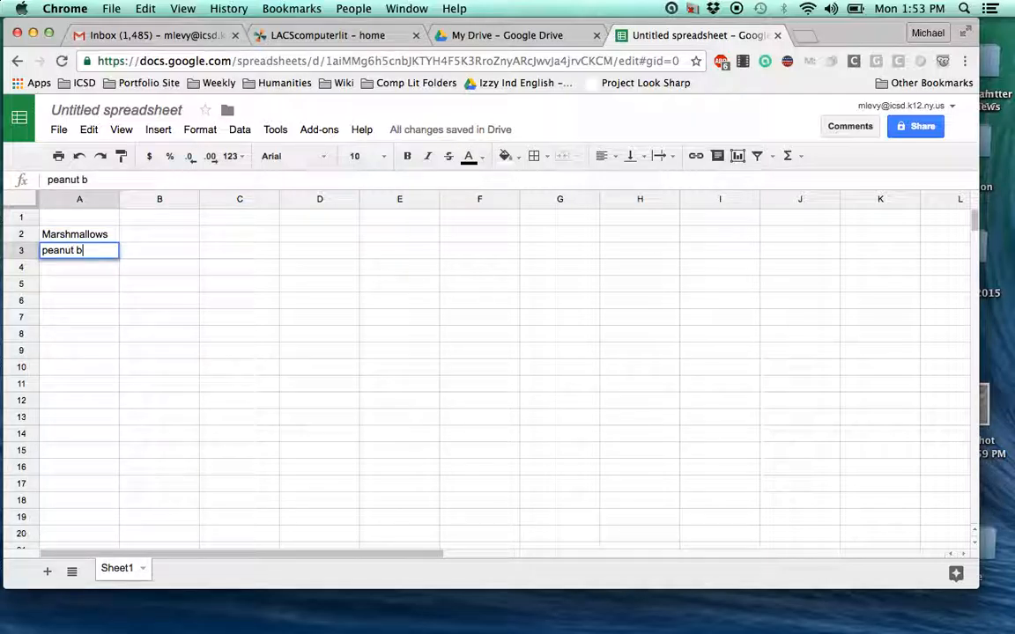
text(utter cups)
key(Return)
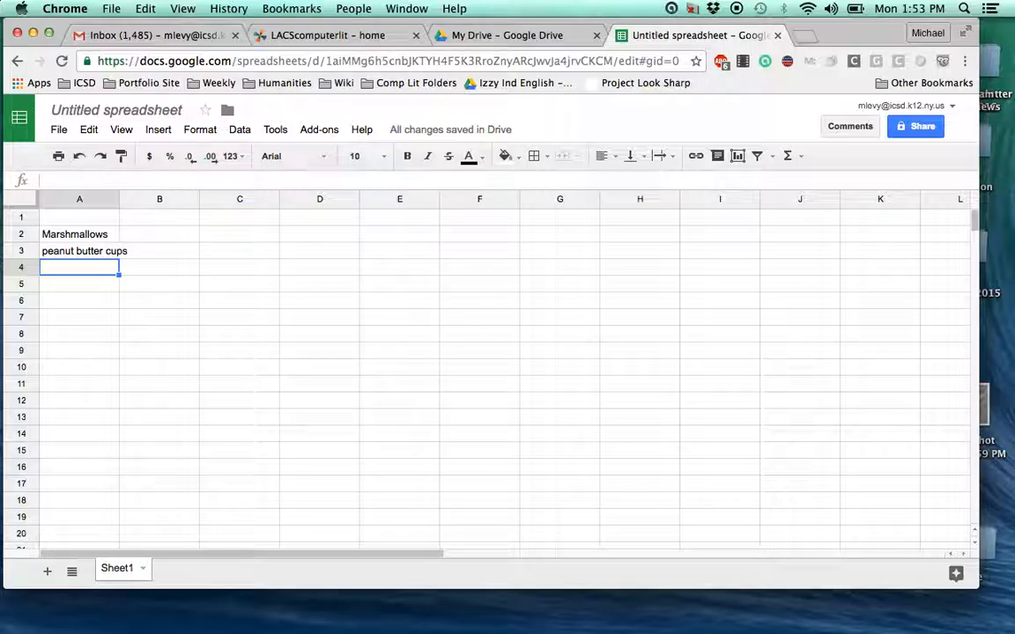
text(malt balls)
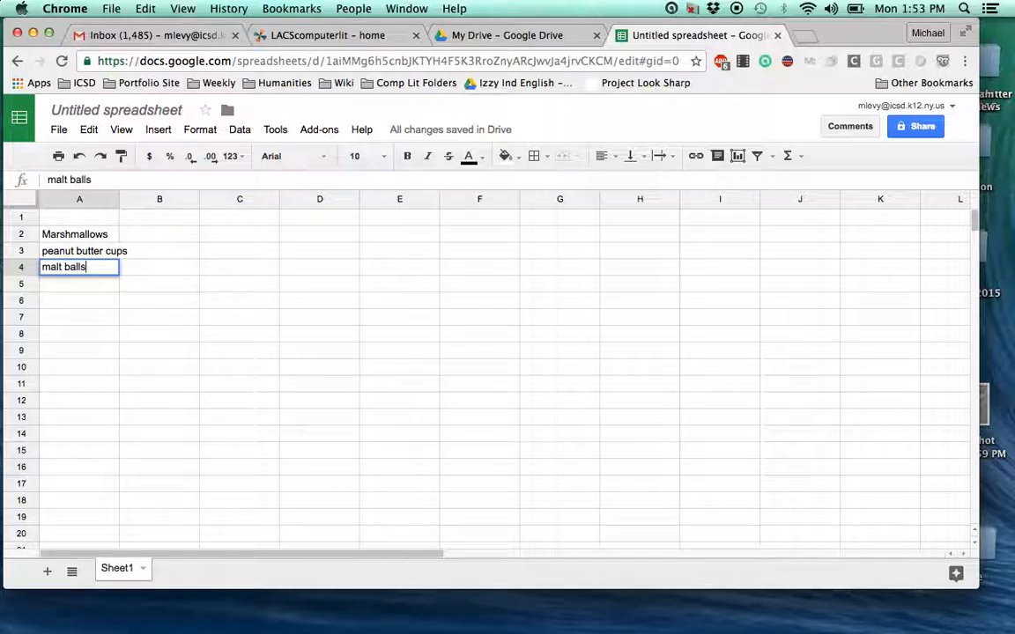
click(162, 299)
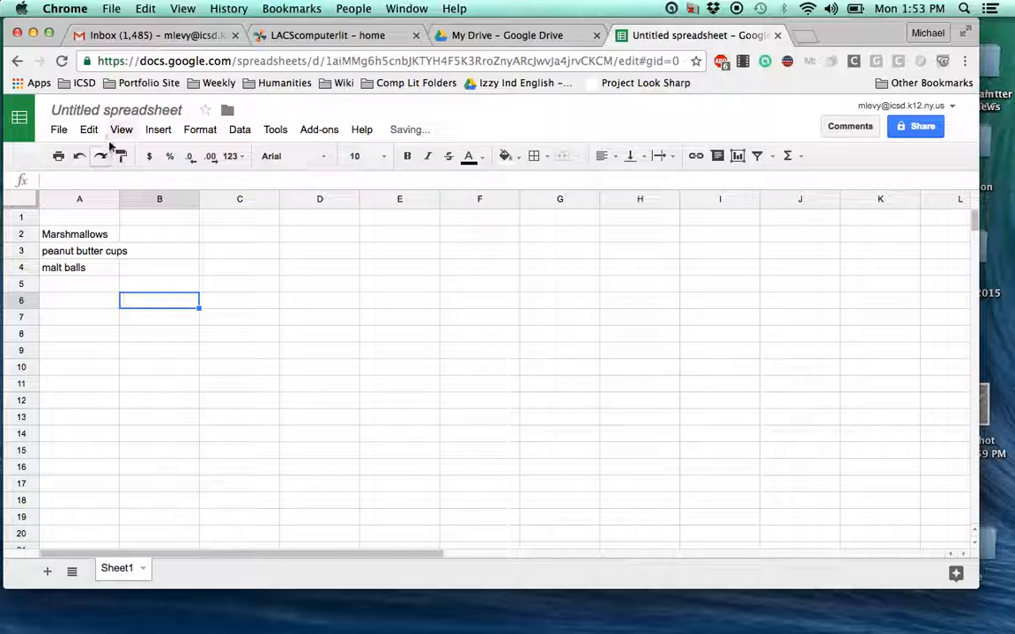
- Enter the weekdays monday through sunday in lowercase as column headings in cells B1 to H1
click(160, 211)
text(monday)
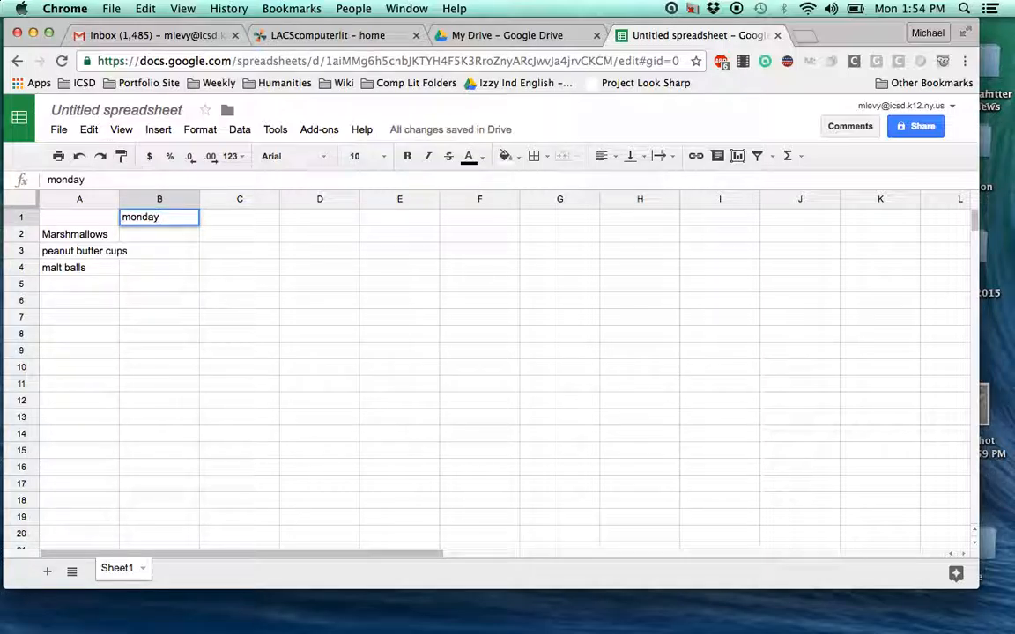
key(Tab)
text(tuesday)
key(Tab)
text(we)
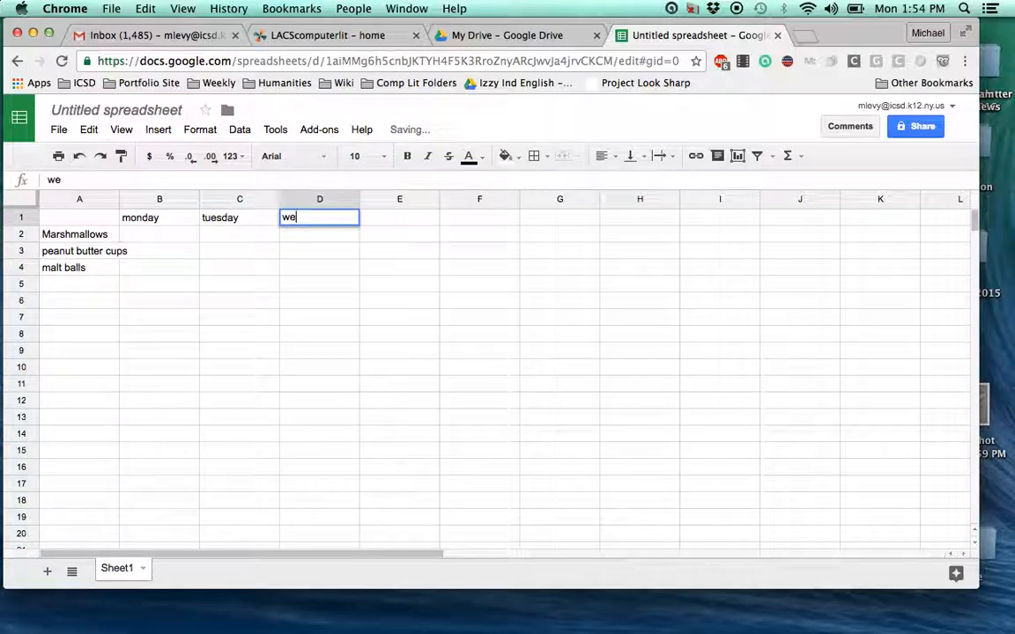
text(dnesday)
key(Tab)
text(thursday)
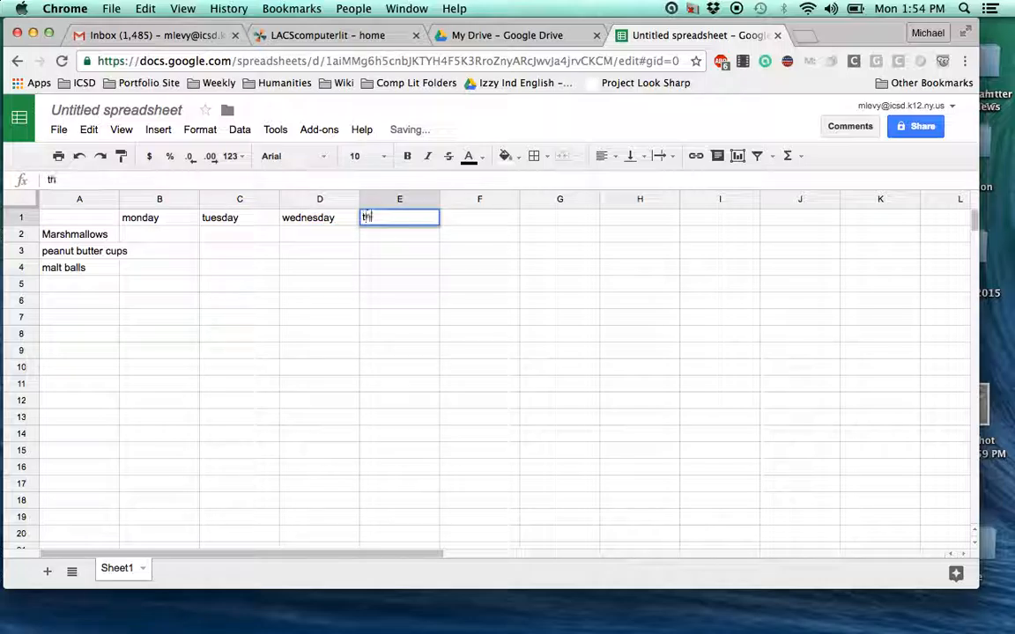
key(Tab)
text(friday)
key(Tab)
text(saturday)
key(Tab)
text(sunday)
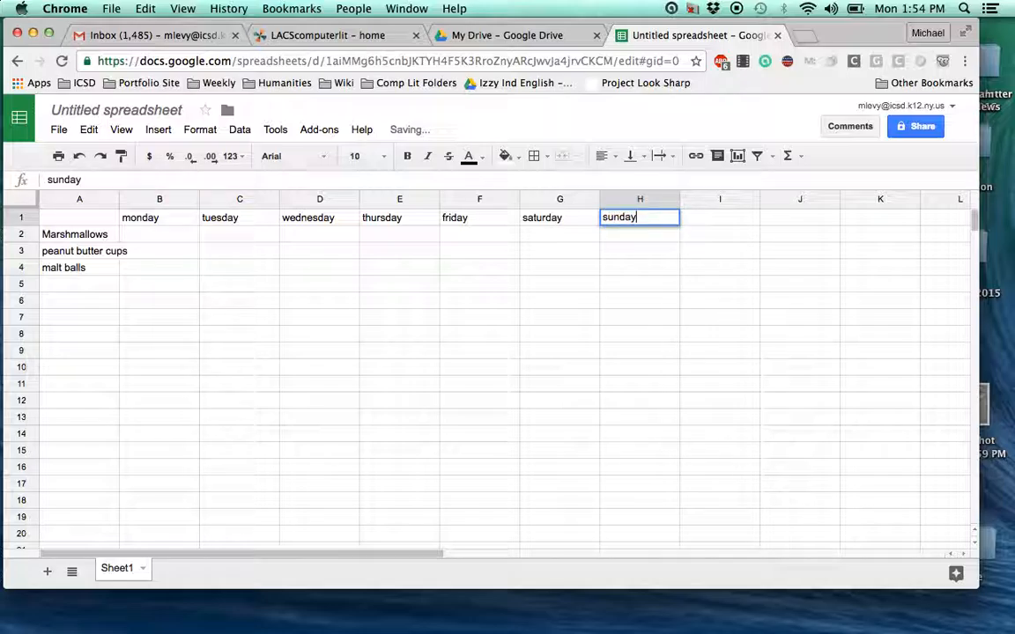
key(Return)
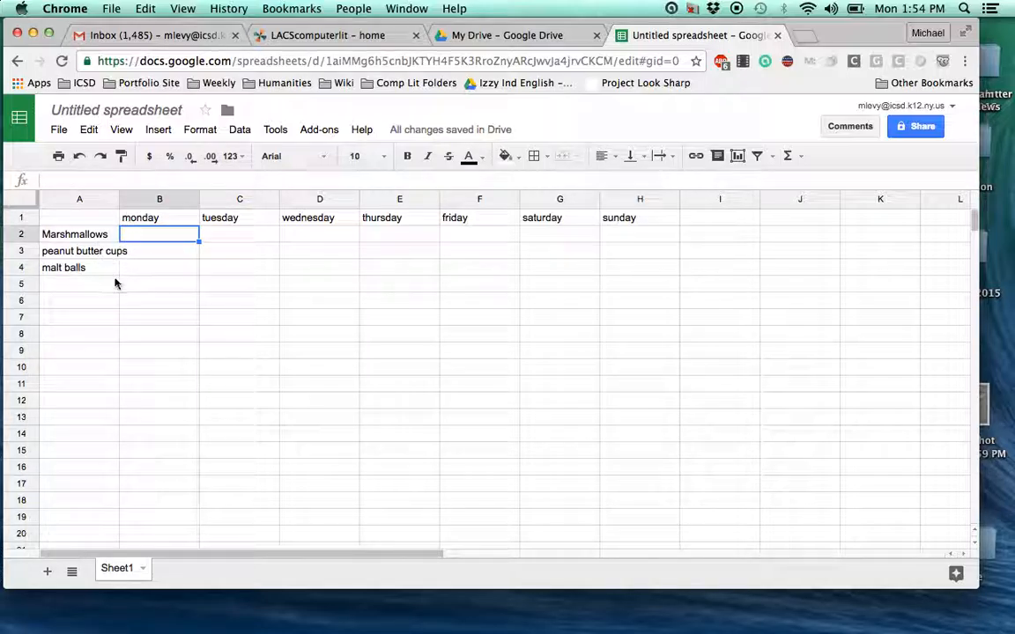
- Widen column A just enough to fit the "peanut butter cups" label
click(118, 254)
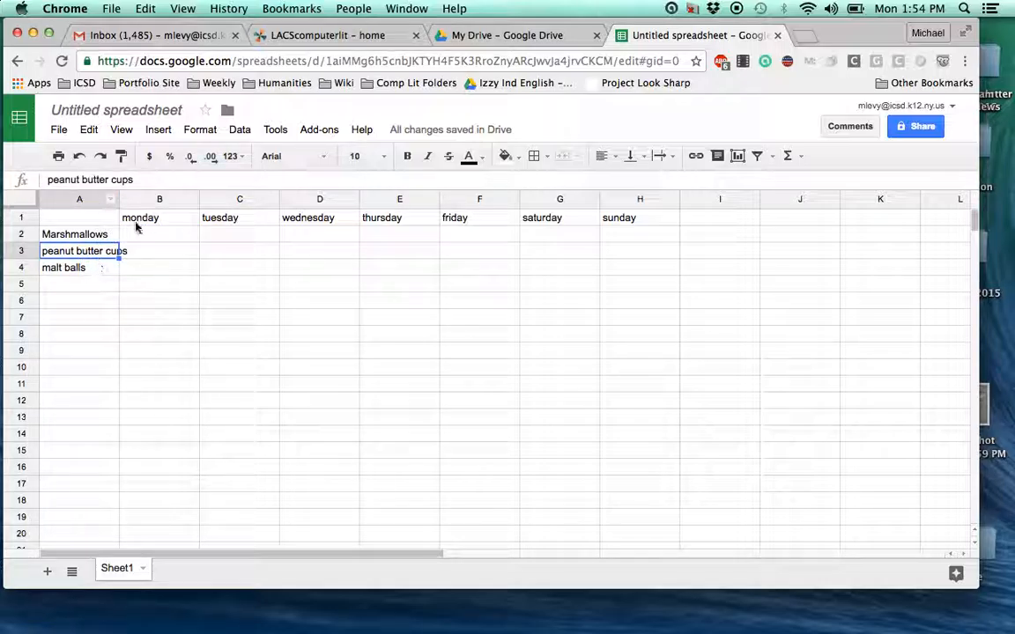
mouse_move(120, 200)
mouse_down()
mouse_move(106, 201)
mouse_move(139, 201)
mouse_move(106, 200)
mouse_move(130, 200)
mouse_up()
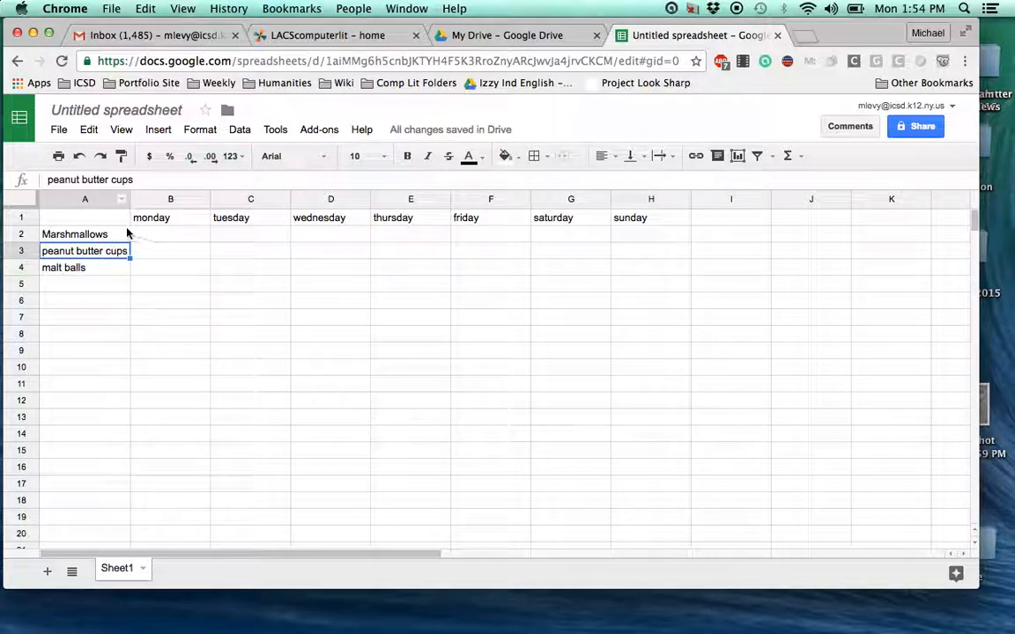
- Enter the Marshmallows amounts 2 for monday and 3 for tuesday in cells B2 and C2
click(174, 235)
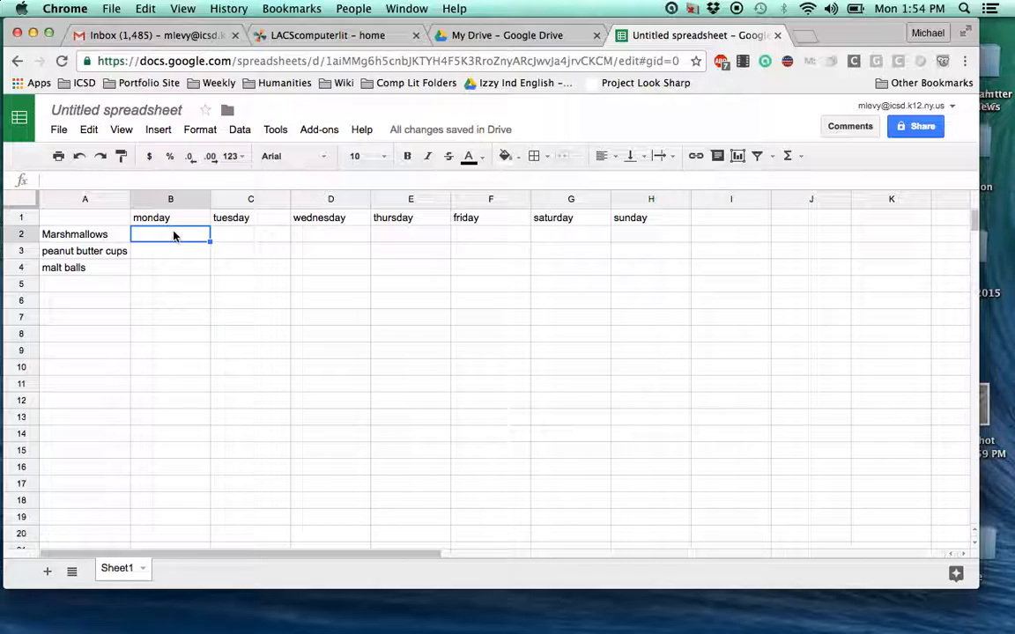
text(2)
key(Return)
key(Right)
key(Up)
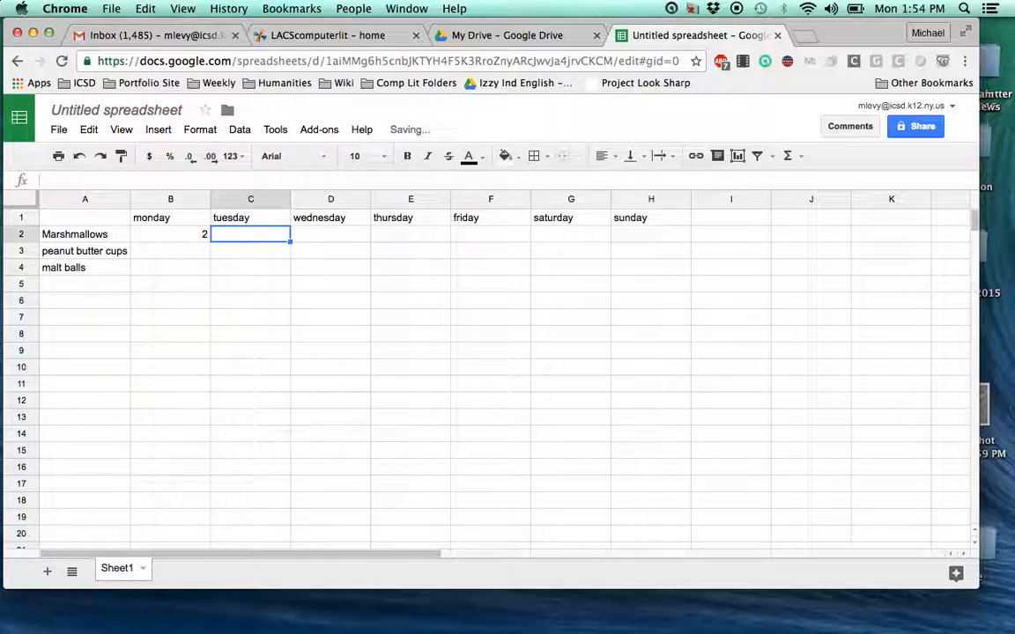
text(3)
key(Return)
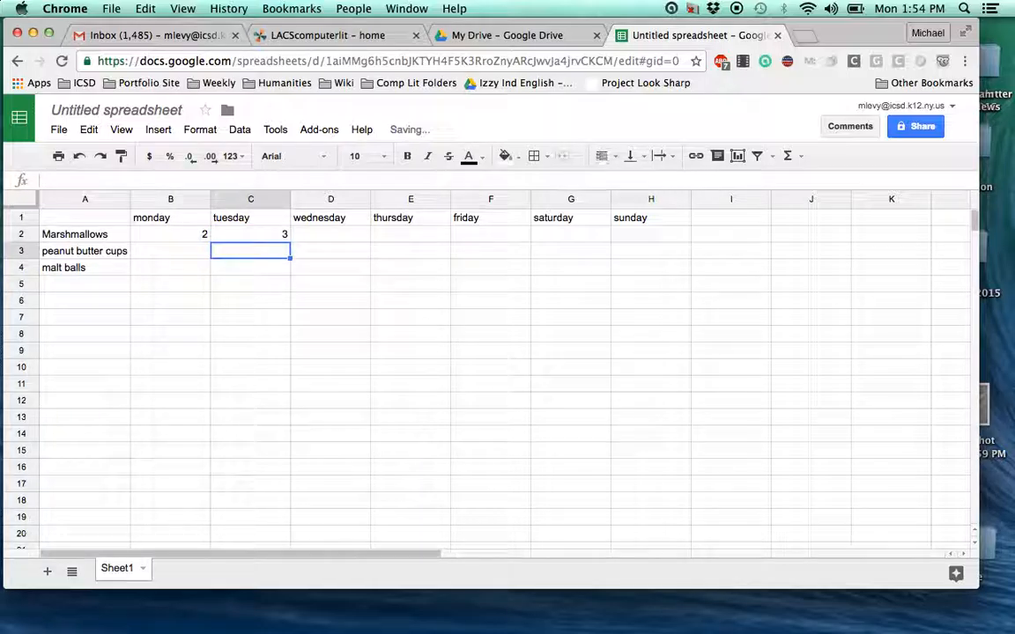
- Fill in the rest of the monday column with 2 for peanut butter cups and 0 for malt balls
key(Left)
text(2)
key(Return)
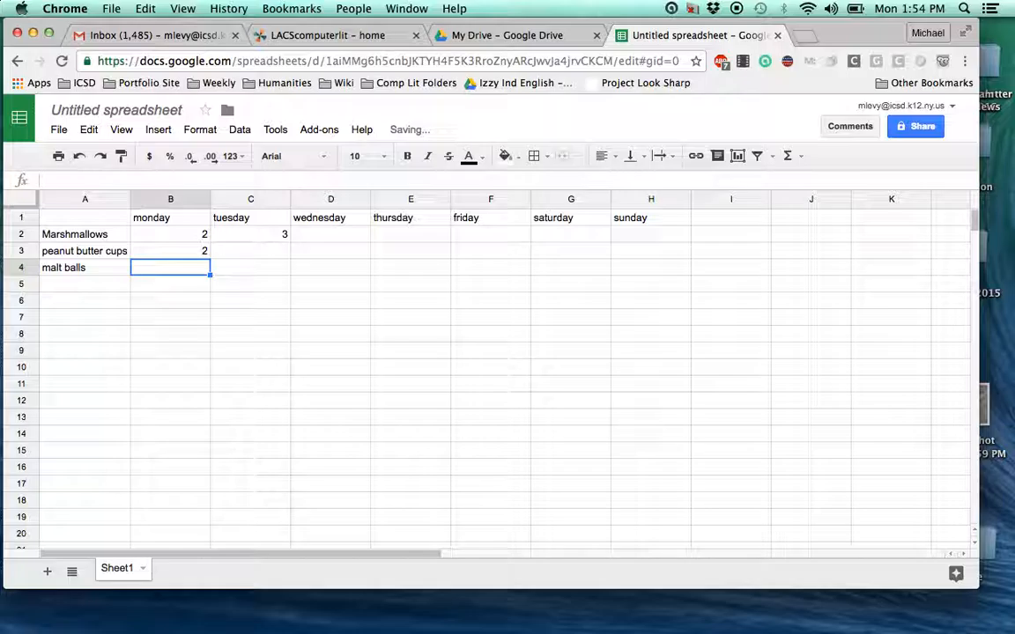
text(0)
key(Tab)
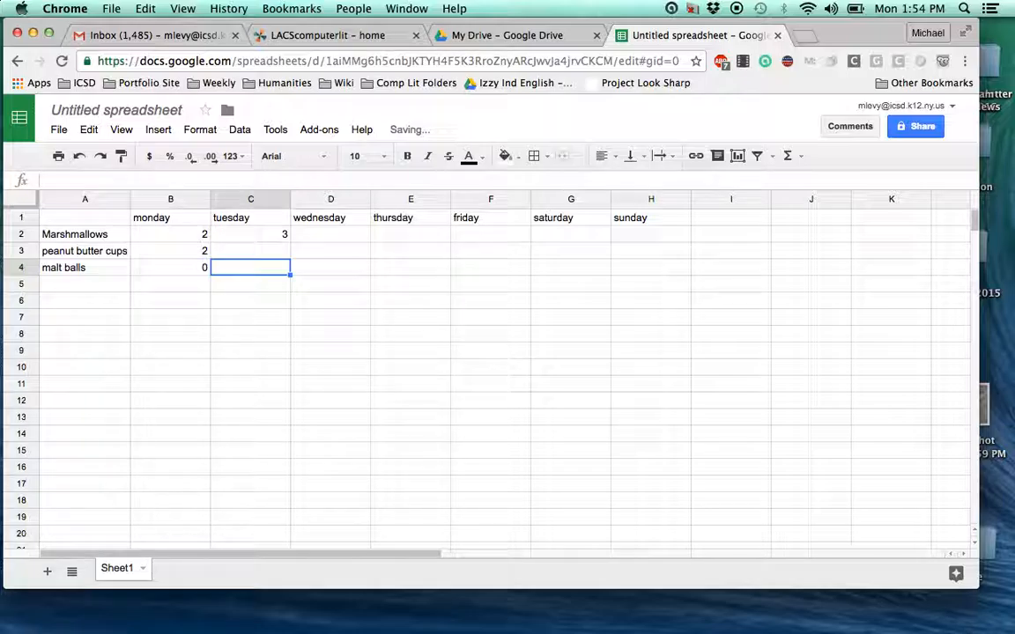
- Fill in the rest of the tuesday column with 5 for peanut butter cups and 0 for malt balls
key(Up)
text(5)
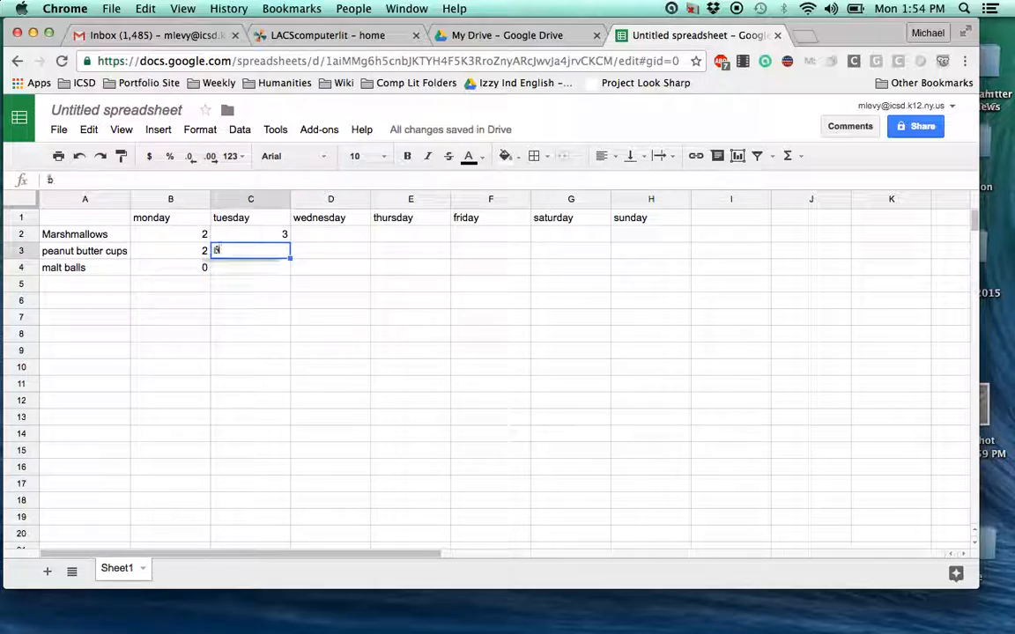
key(Return)
text(0)
key(Tab)
- Enter the wednesday amounts: 8 for Marshmallows, 19 for peanut butter cups and 3 for malt balls
key(Up)
key(Up)
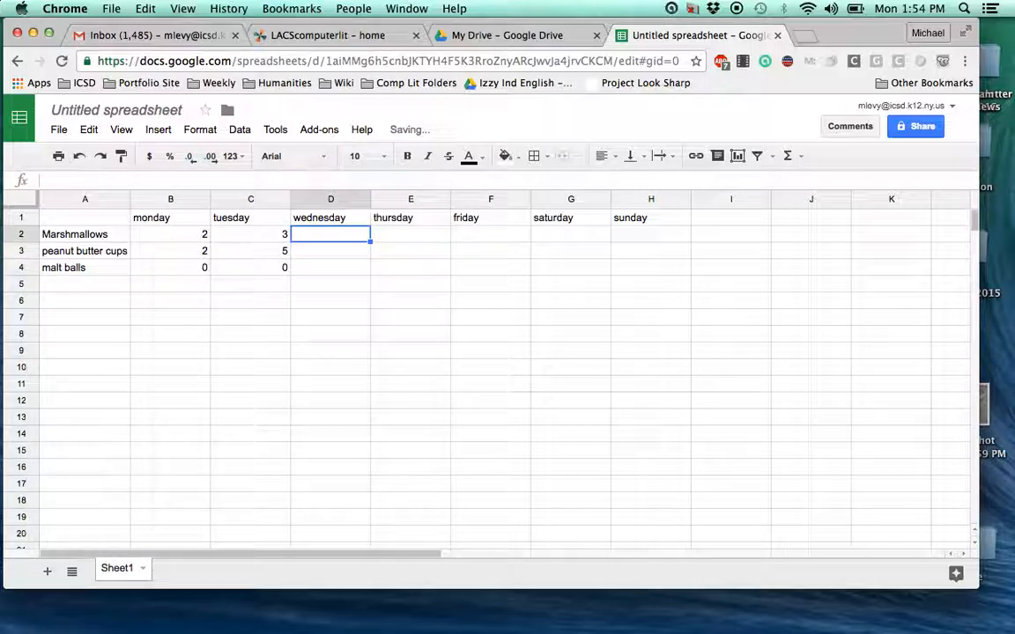
text(8)
key(Return)
text(19)
key(Return)
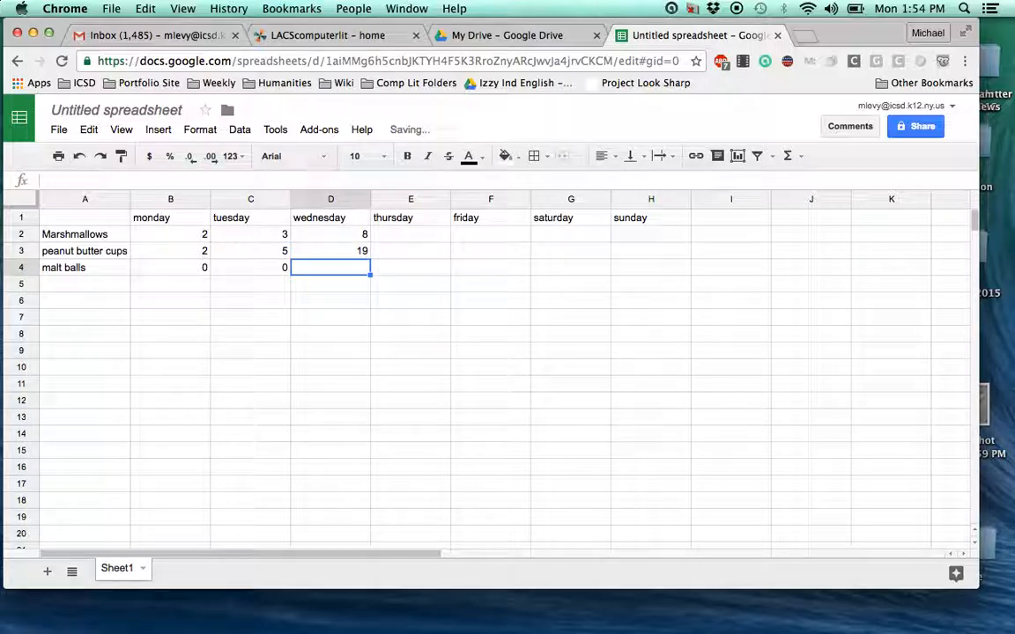
text(3)
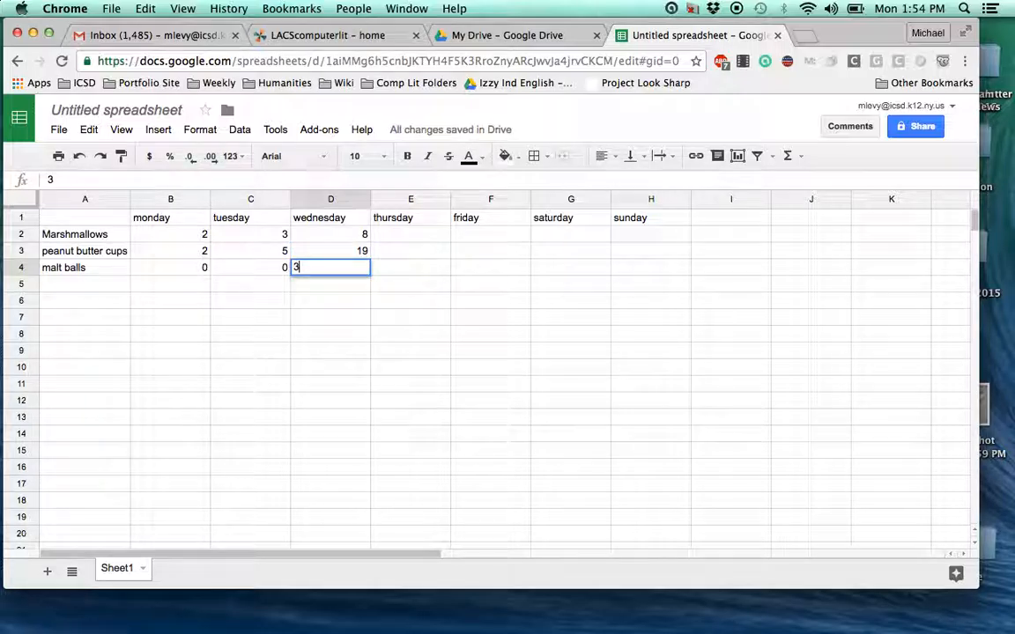
key(Return)
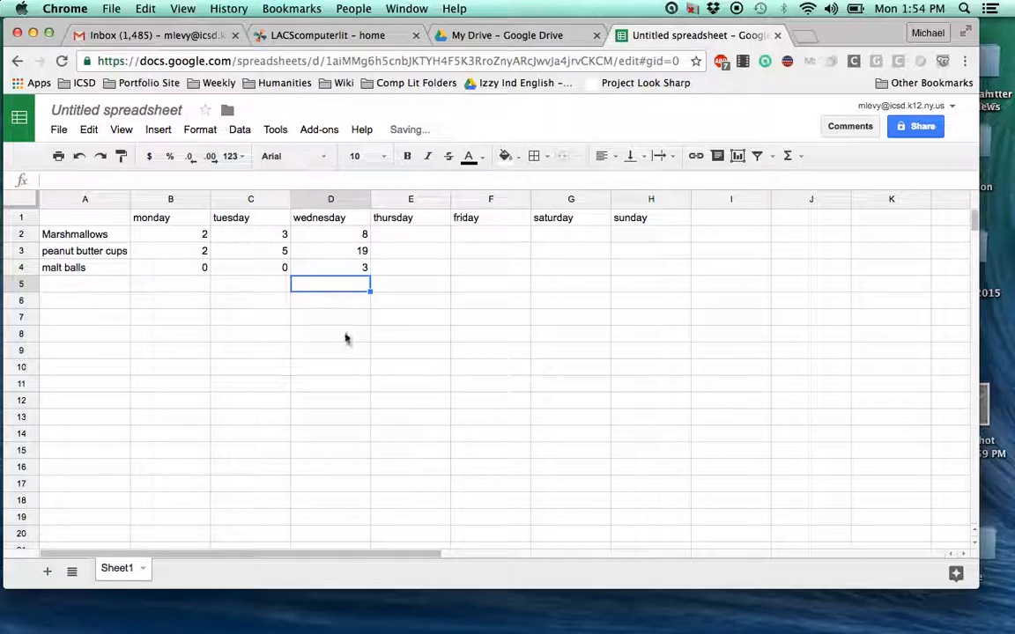
- Enter the thursday amounts: 0 for Marshmallows, 0 for peanut butter cups and 1 for malt balls
click(410, 234)
text(0)
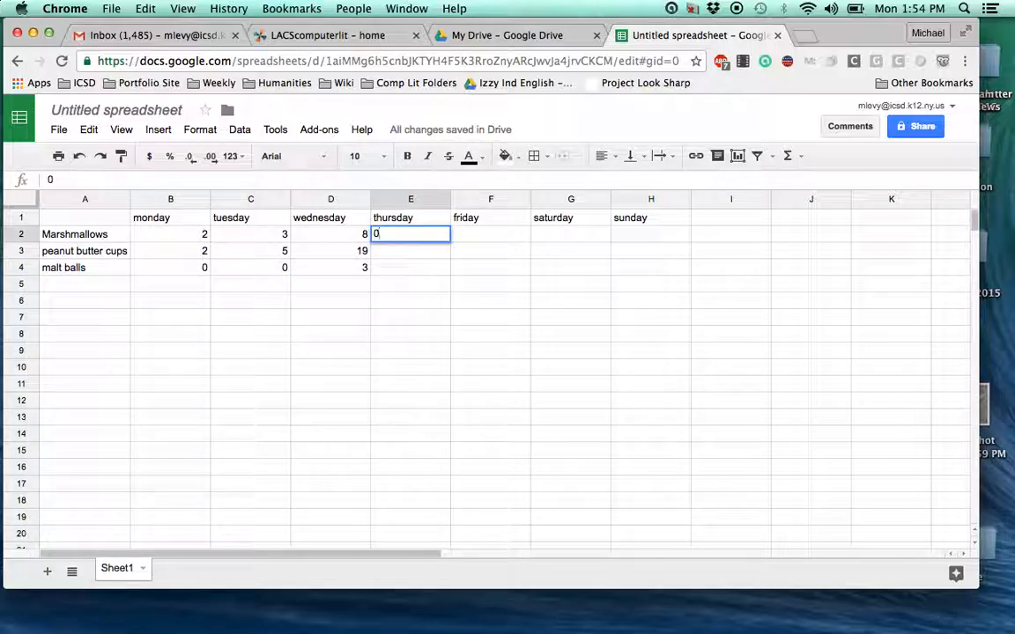
key(Return)
text(0)
key(Return)
text(1)
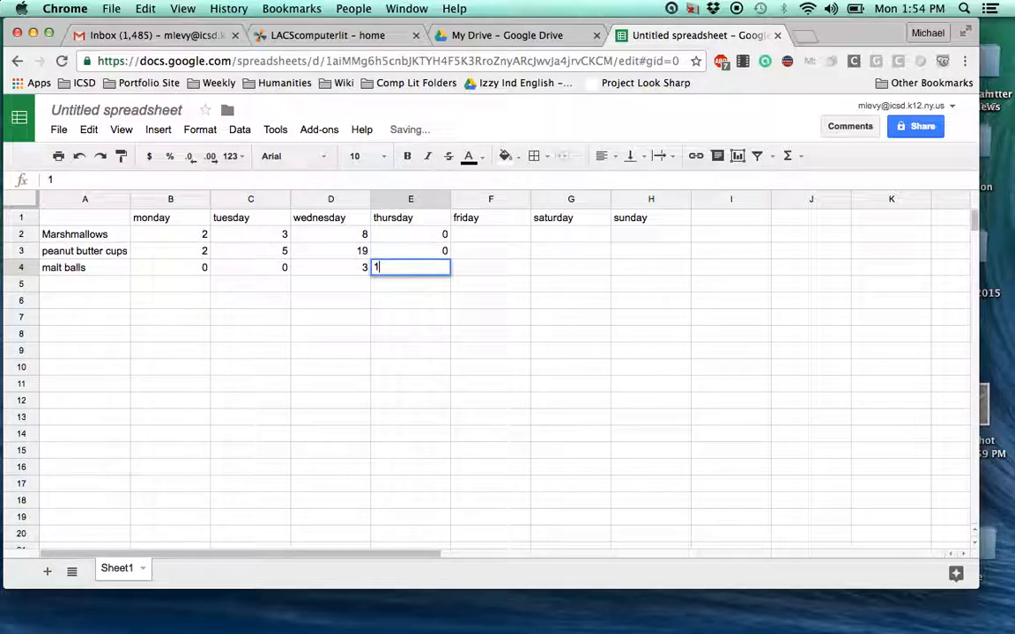
key(Return)
- Enter the friday amounts: 5 for Marshmallows, 8 for peanut butter cups and 15 for malt balls
click(493, 236)
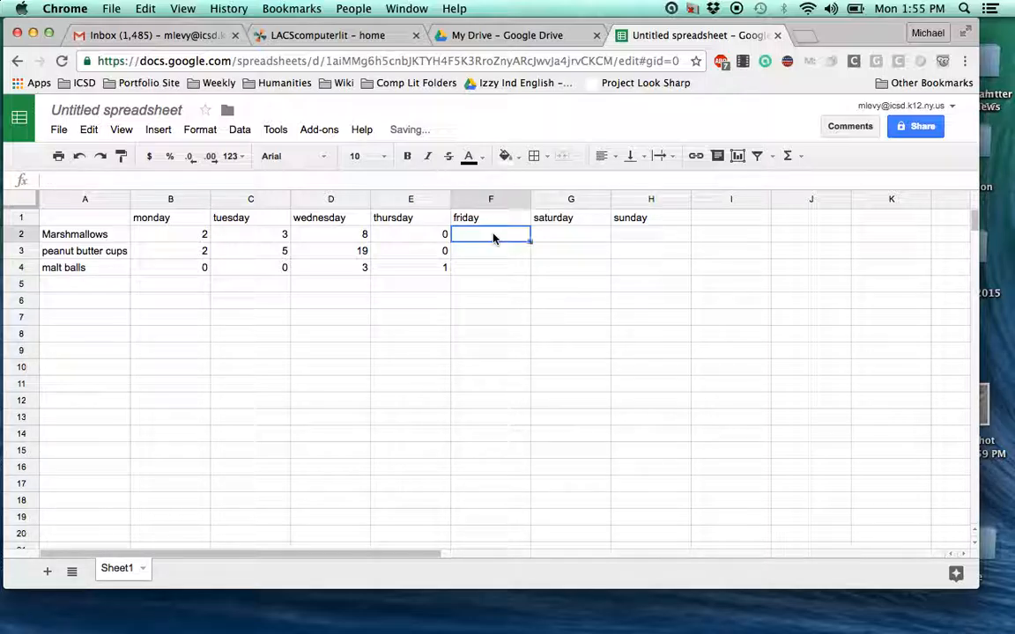
text(5)
key(Return)
text(8)
key(Return)
text(15)
key(Tab)
- Enter the saturday amounts: 18 for Marshmallows, 3 for peanut butter cups and 34 for malt balls
key(Up)
key(Up)
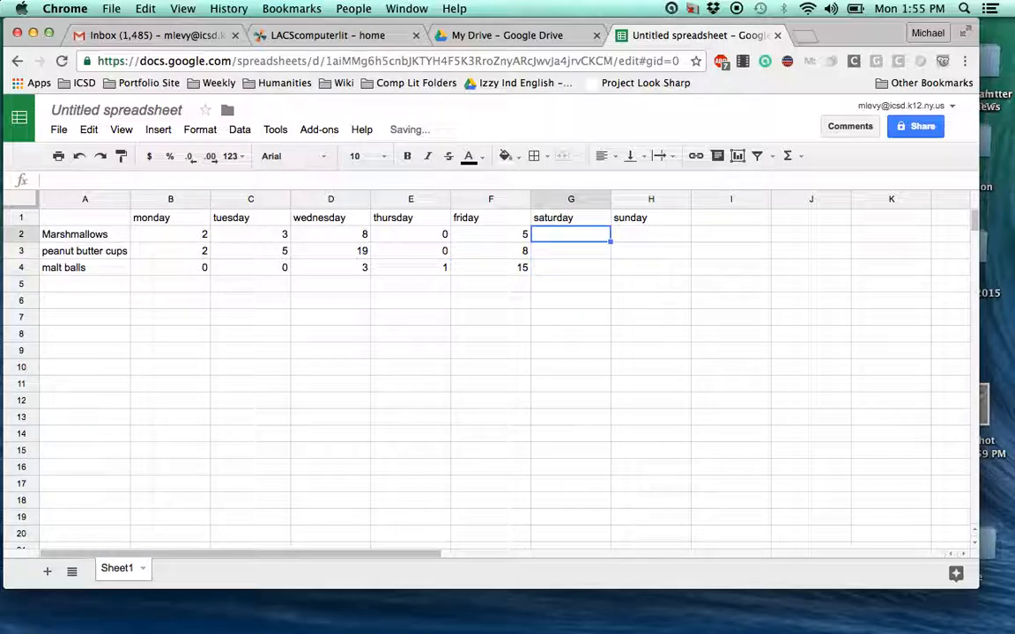
text(1)
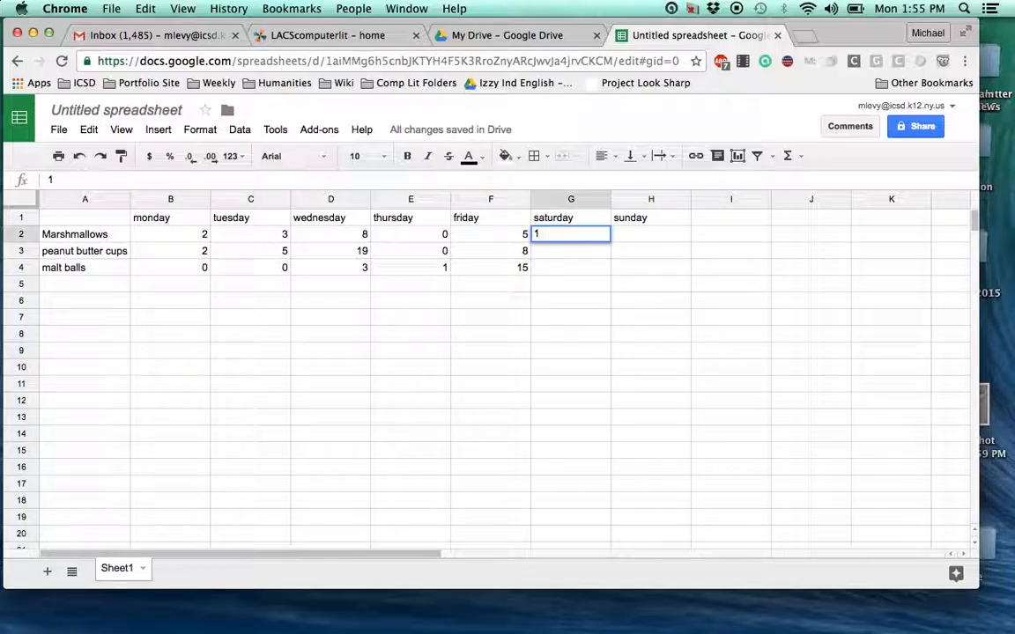
text(8)
key(Return)
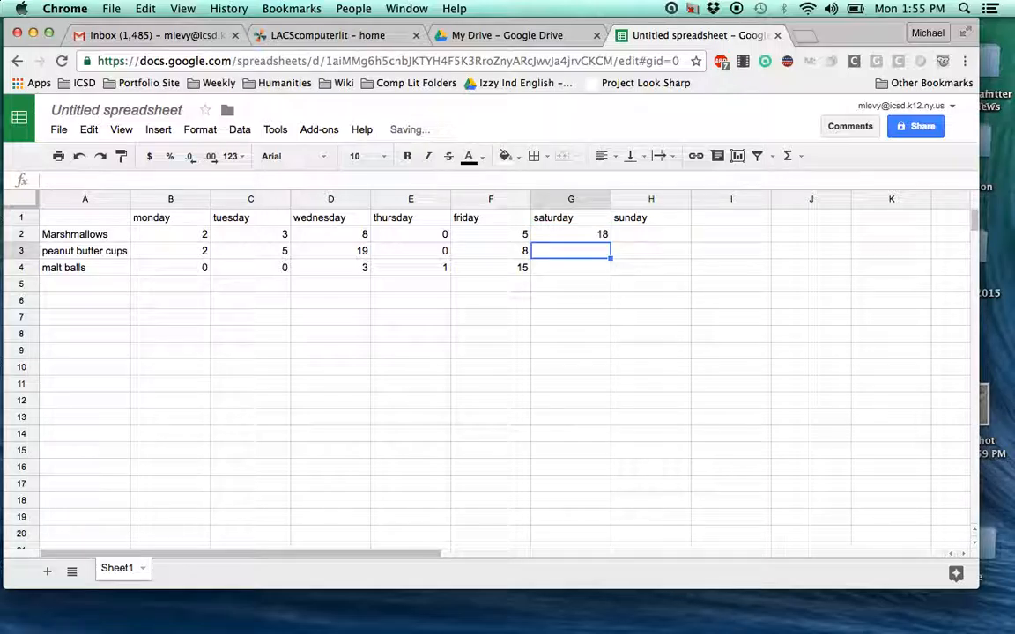
text(3)
key(Return)
text(3)
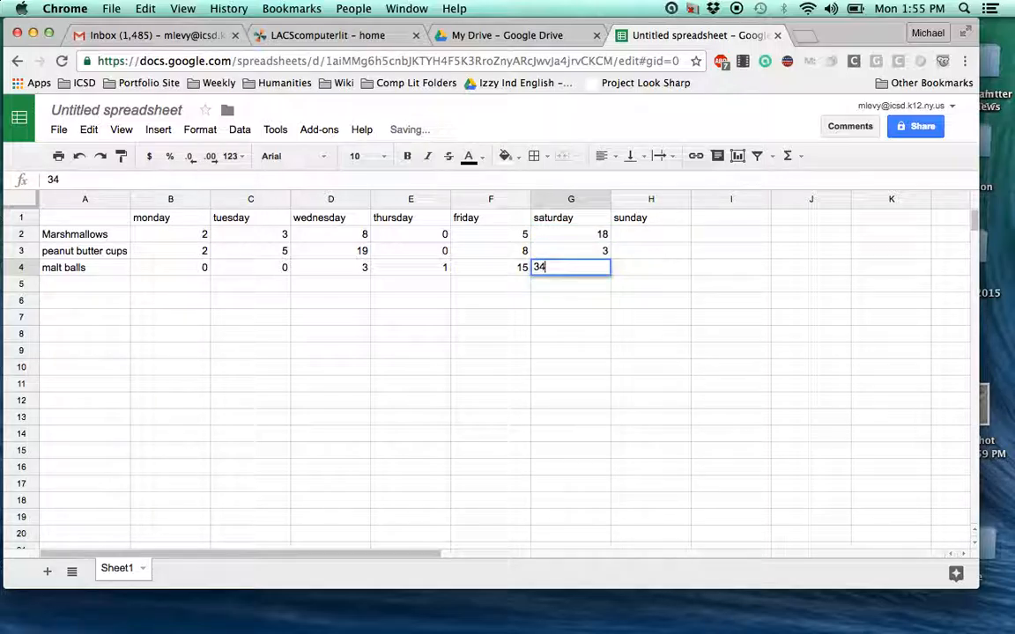
text(4)
key(Tab)
- Enter the sunday amounts: 0 for Marshmallows, 0 for peanut butter cups and 1 for malt balls
key(Up)
key(Up)
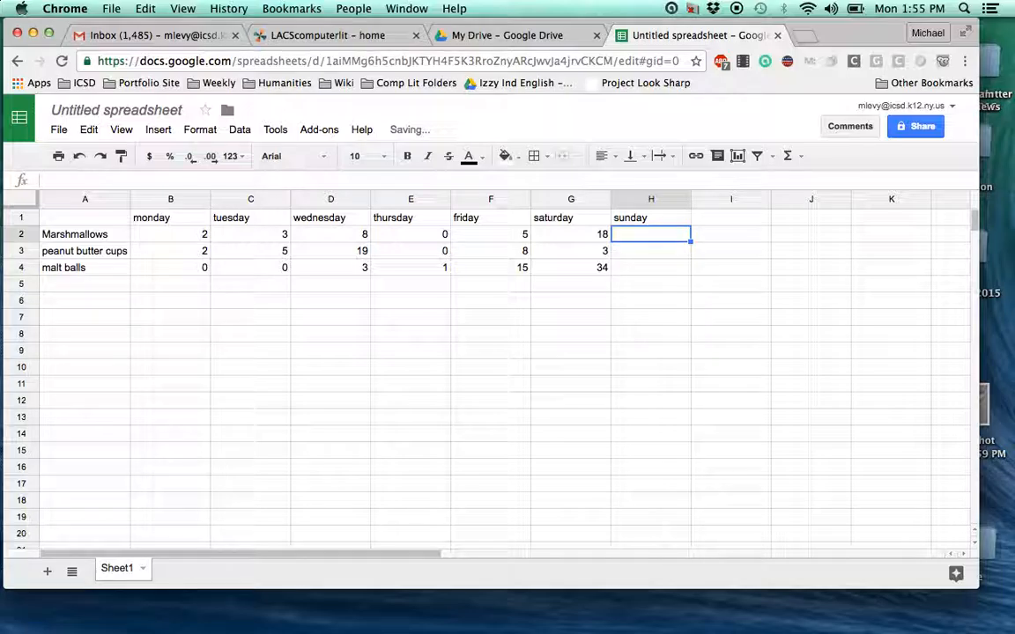
text(0)
key(Return)
text(0)
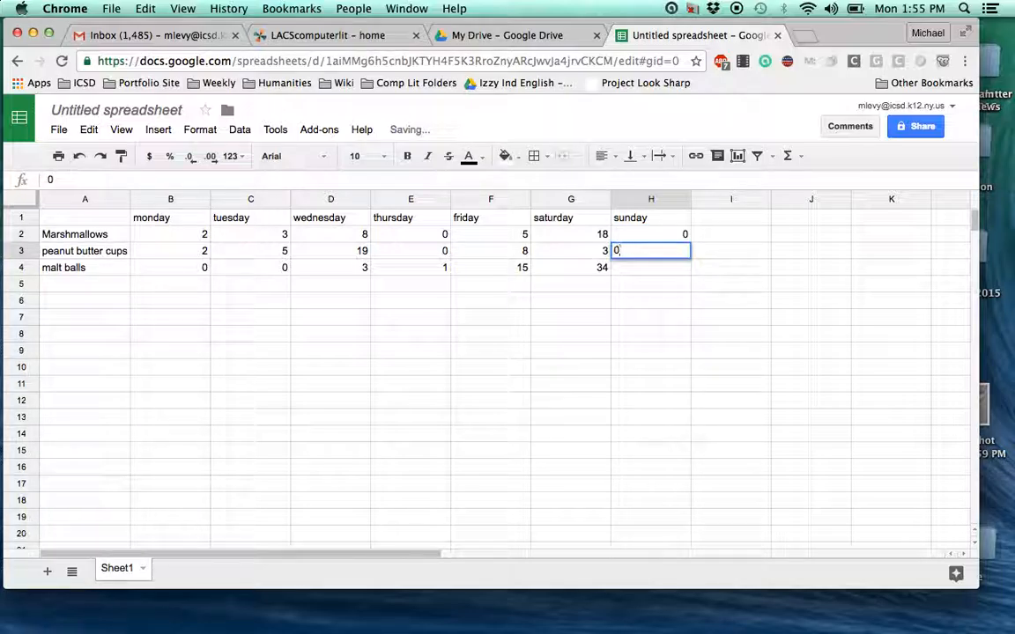
key(Return)
text(1)
key(Return)
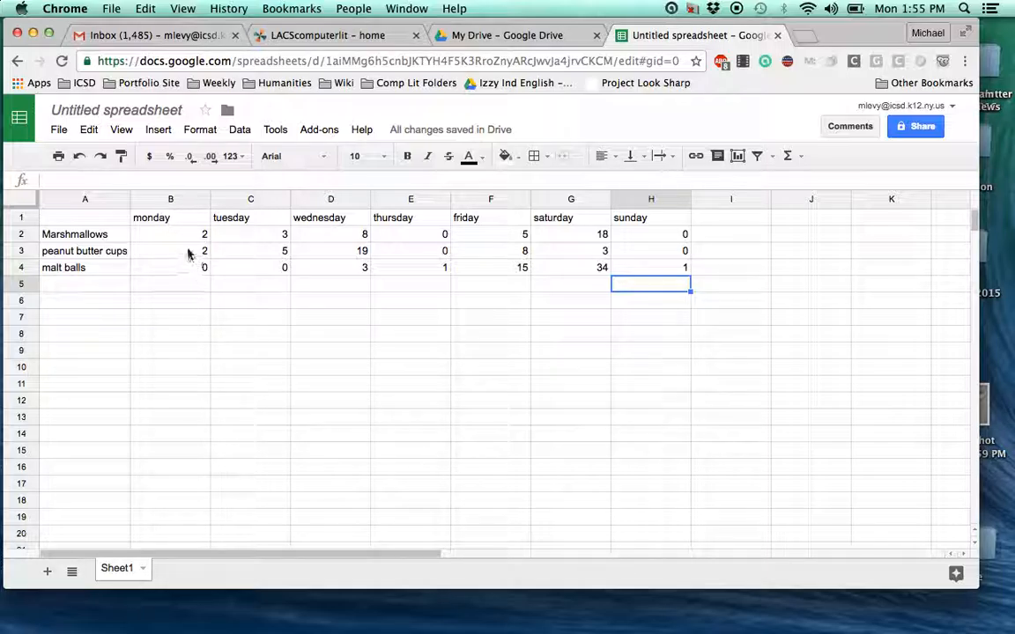
- Total the three monday amounts in B5 with the SUM function over B2:B4
drag(190, 239, 190, 267)
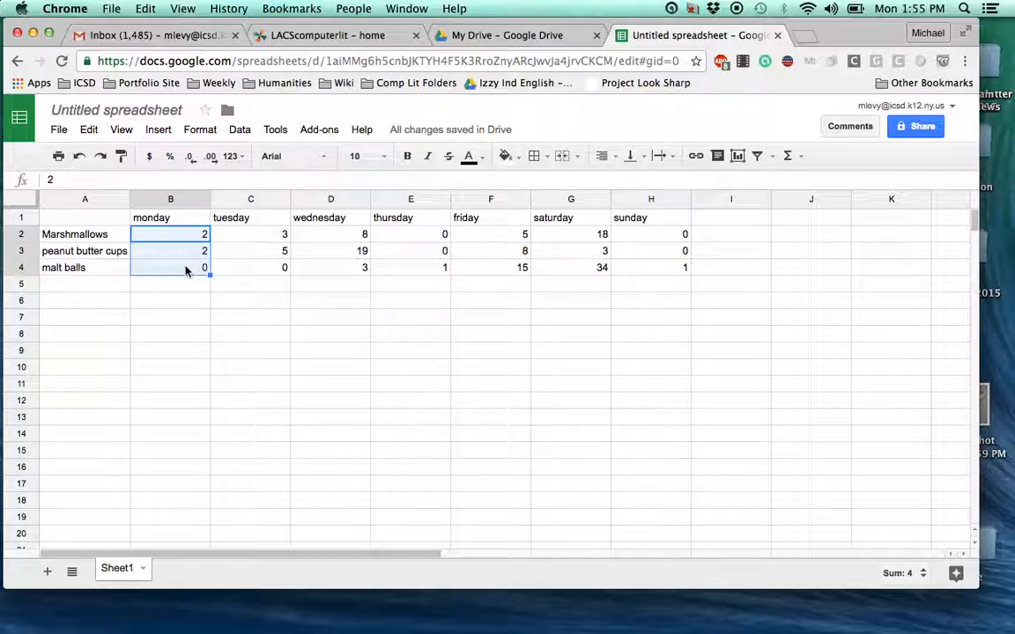
click(789, 156)
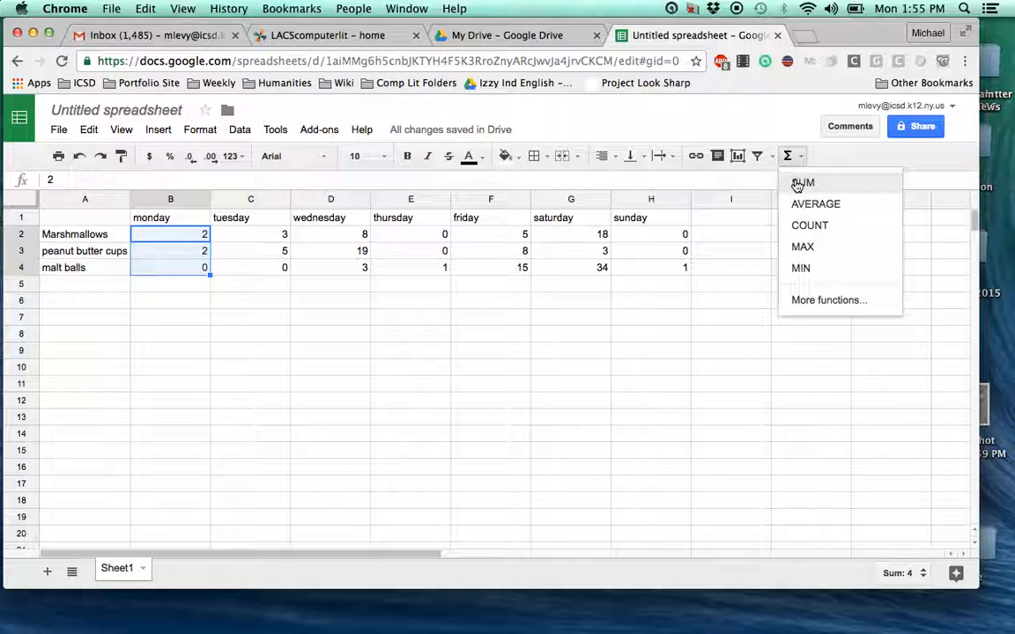
click(798, 183)
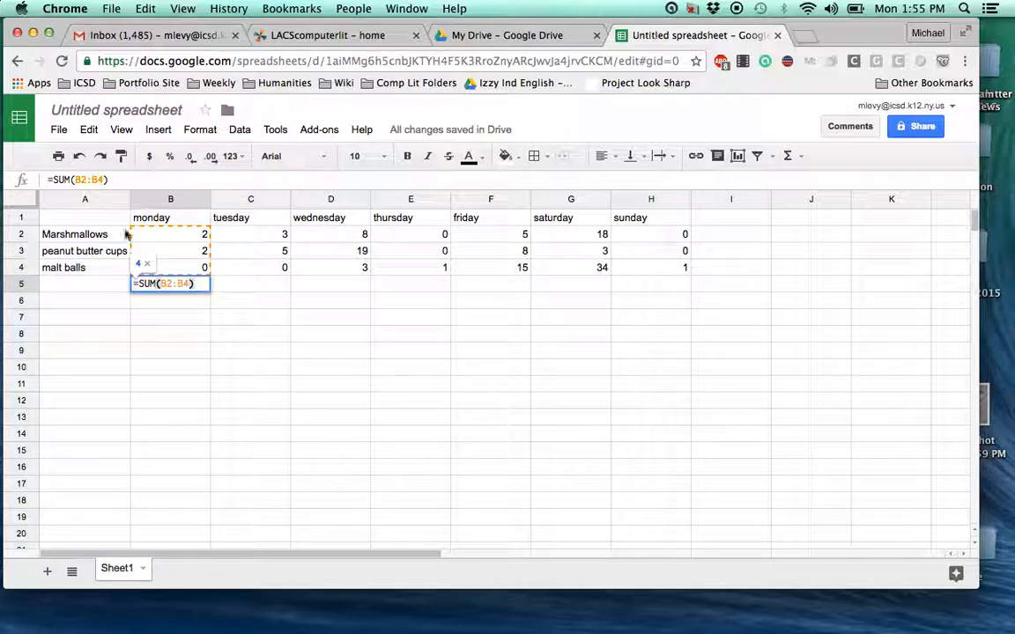
key(Return)
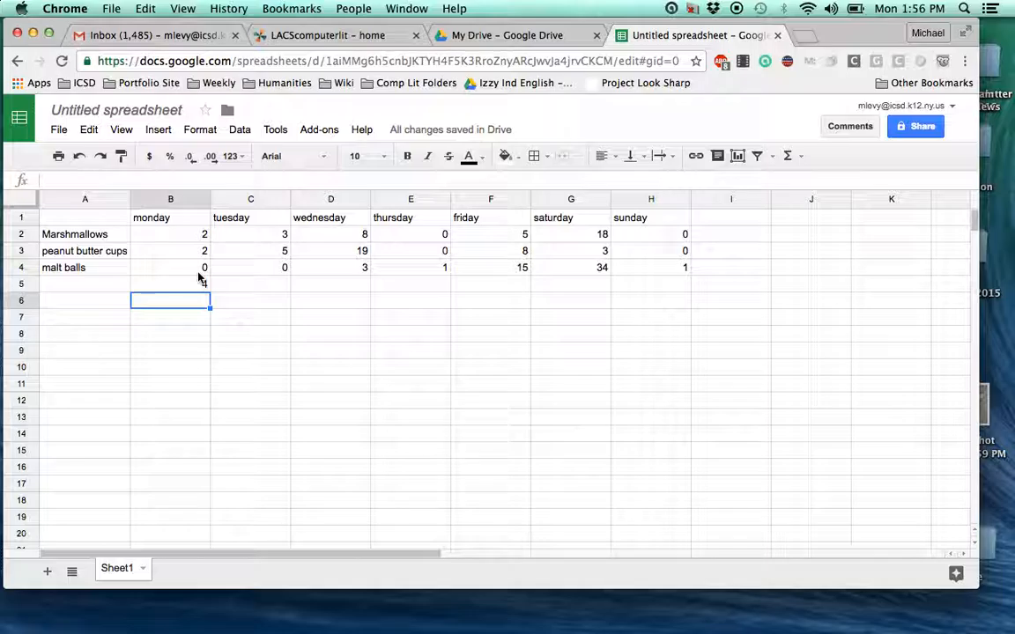
- Change the monday amount of malt balls to 8
click(199, 272)
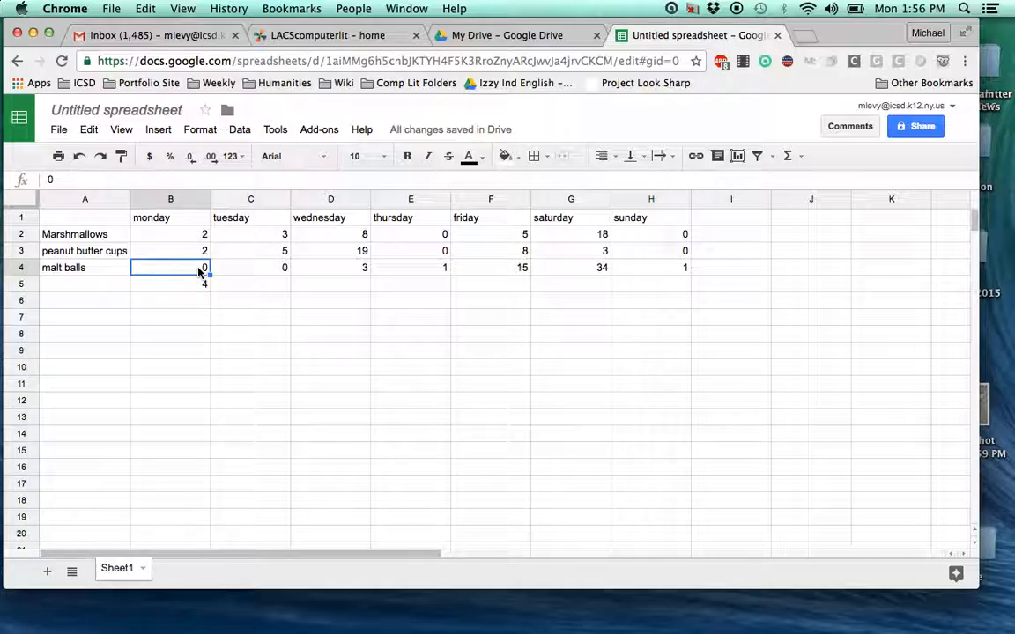
text(8)
key(Return)
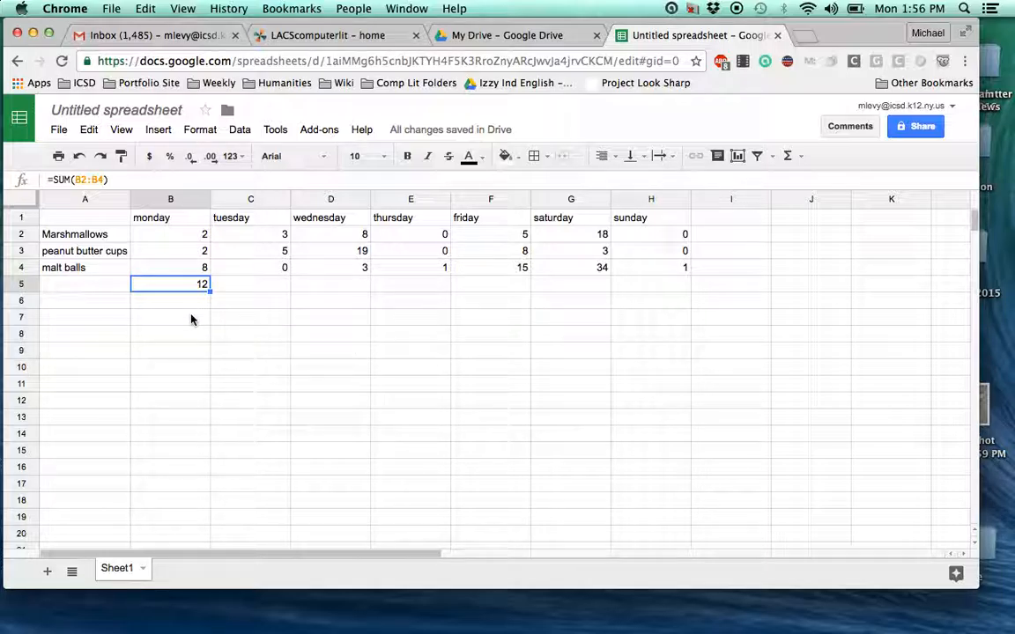
- Total the tuesday amounts in C5 with the addition formula =C2+C3+C4
click(259, 287)
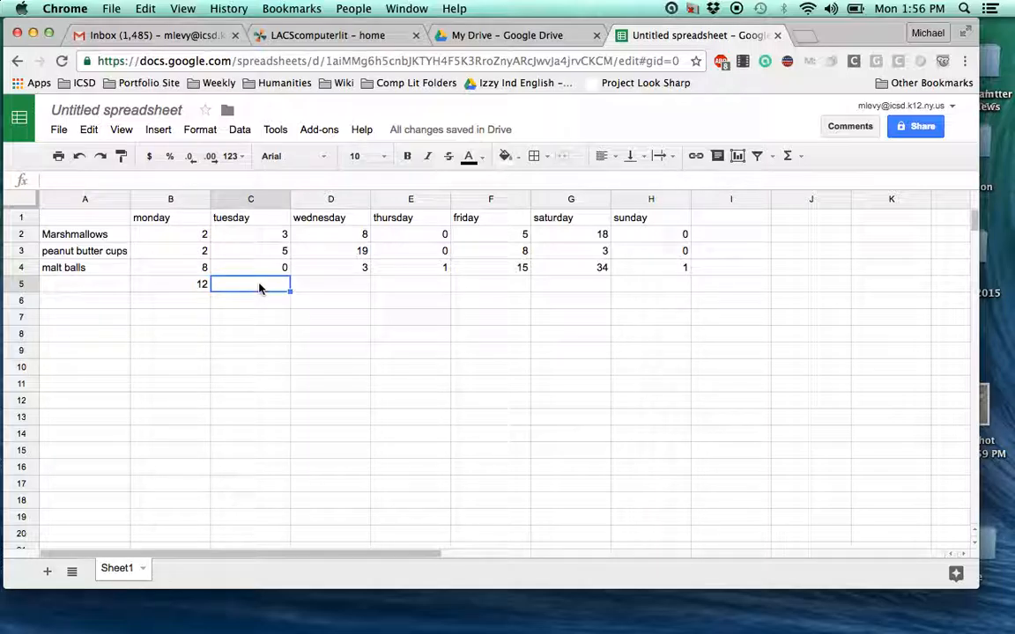
text(=)
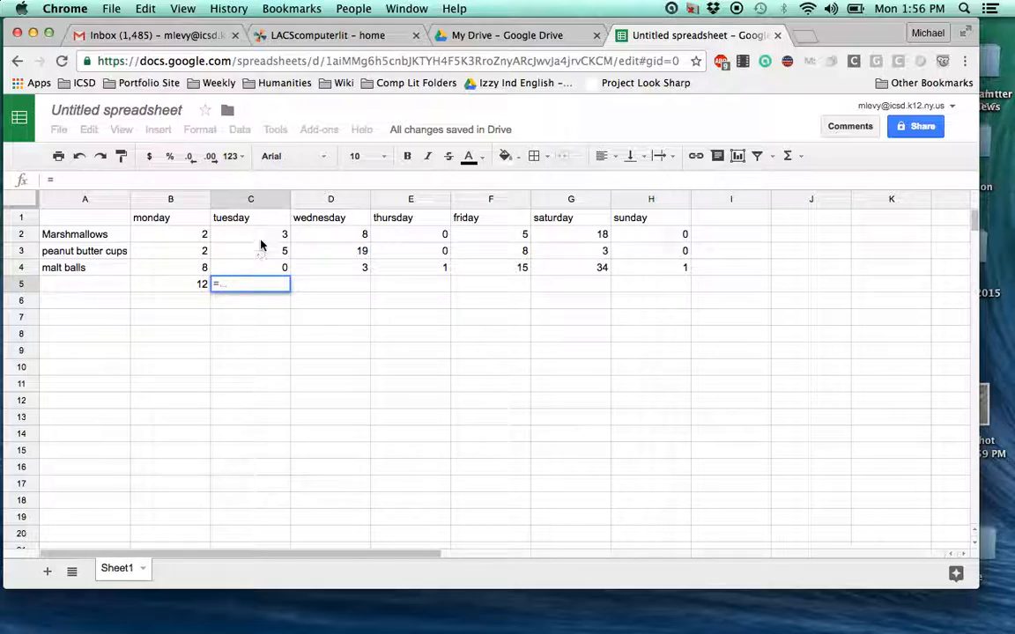
click(261, 236)
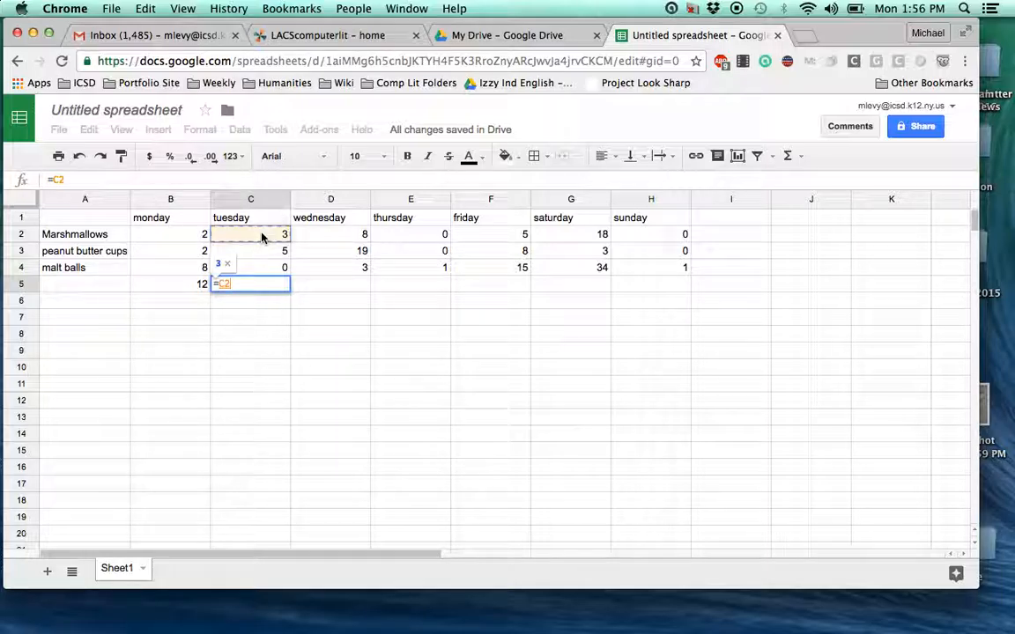
text(+)
click(244, 256)
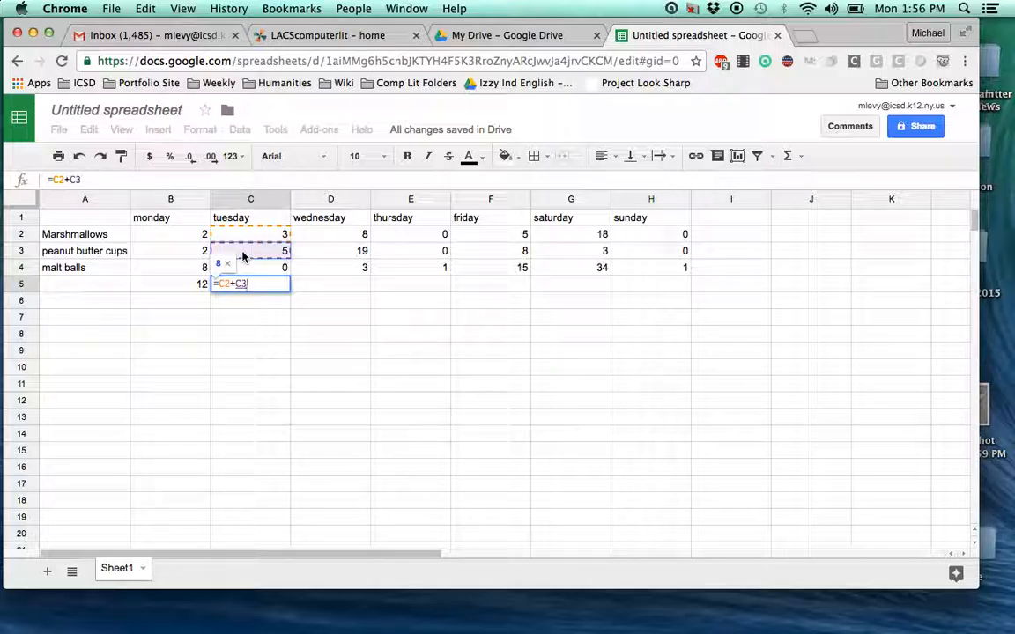
text(_)
key(BackSpace)
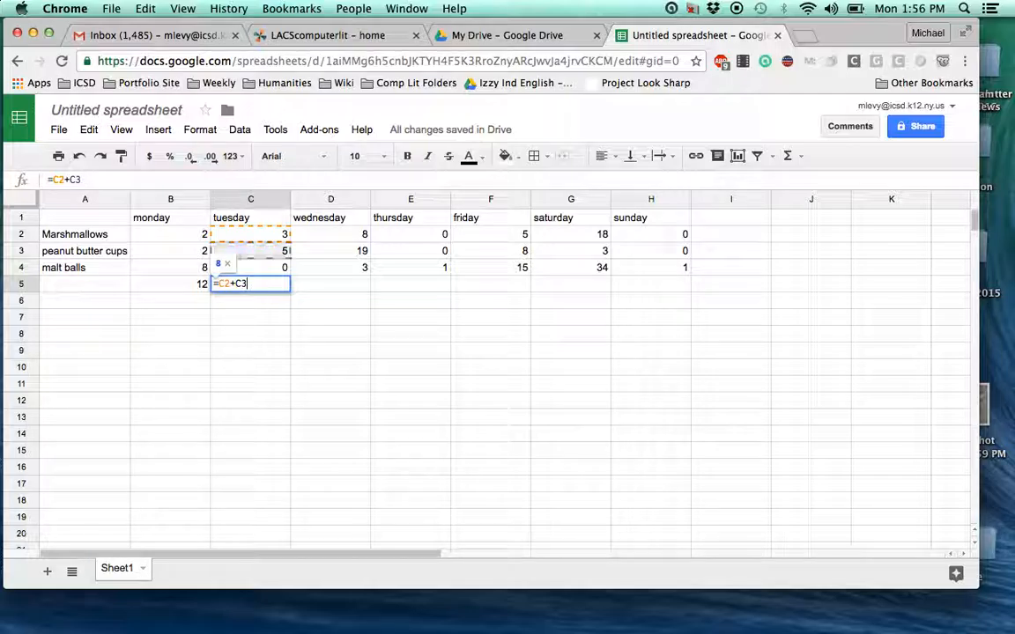
text(+)
click(248, 269)
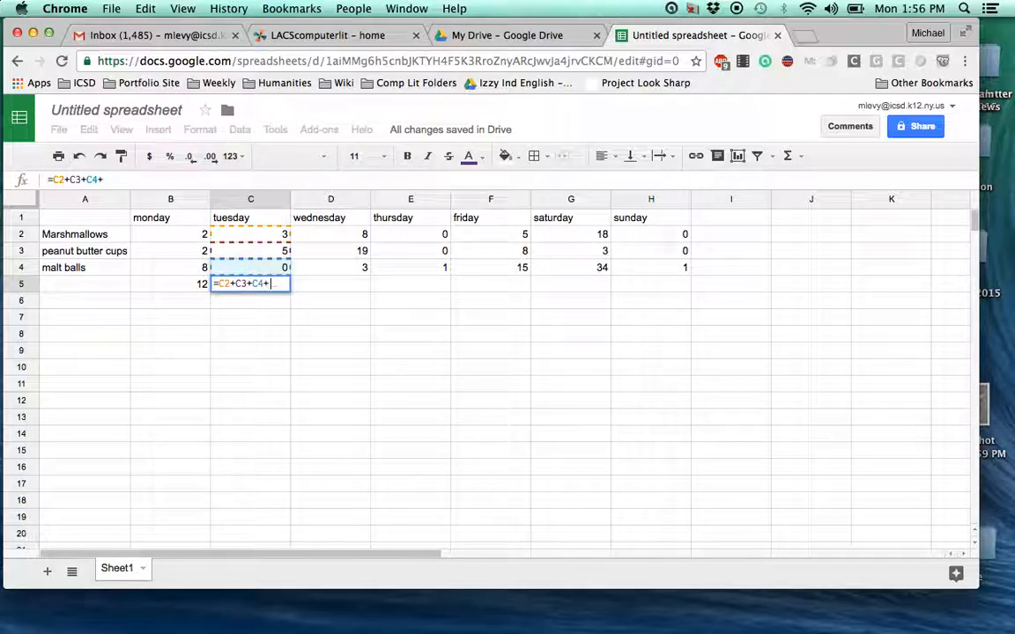
key(Return)
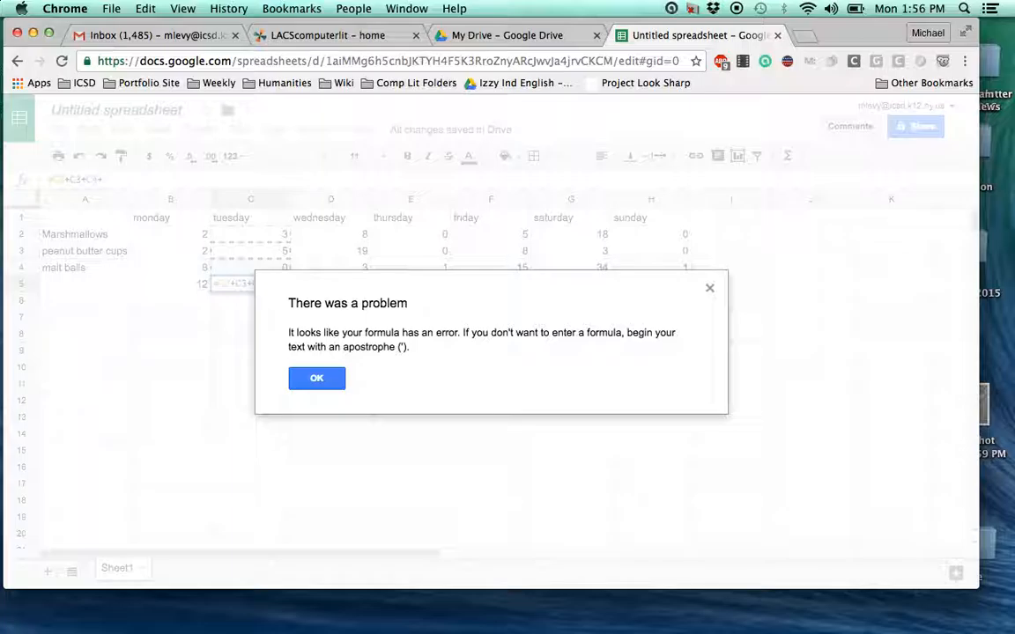
click(317, 378)
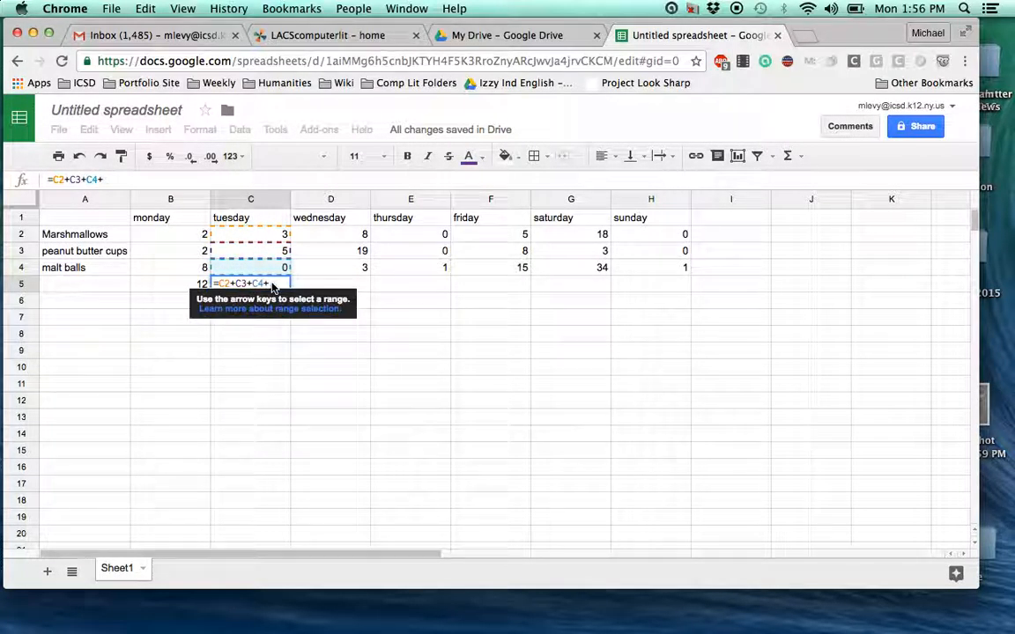
key(BackSpace)
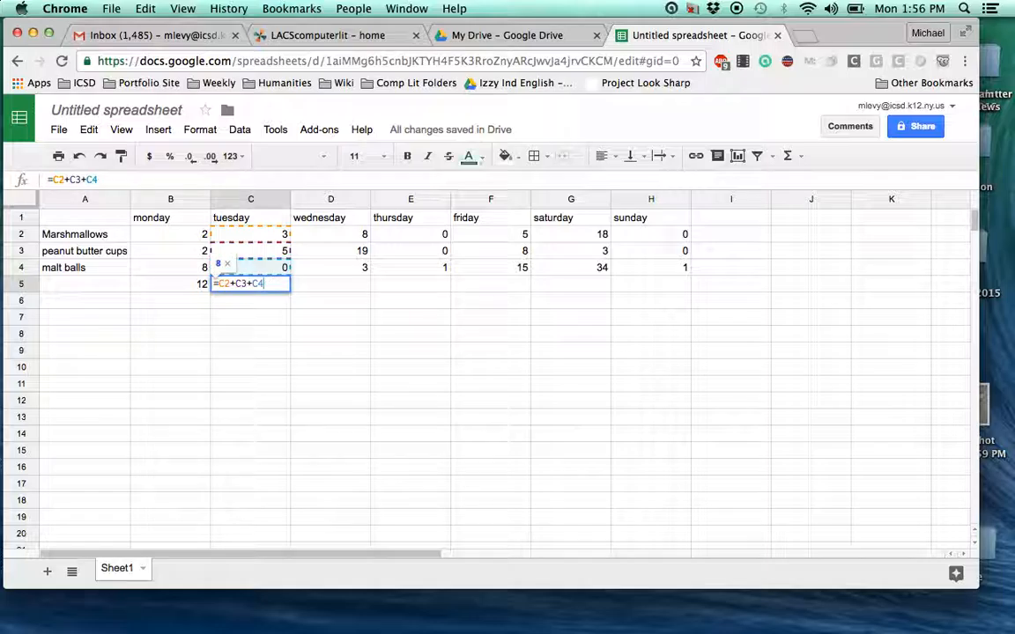
key(Return)
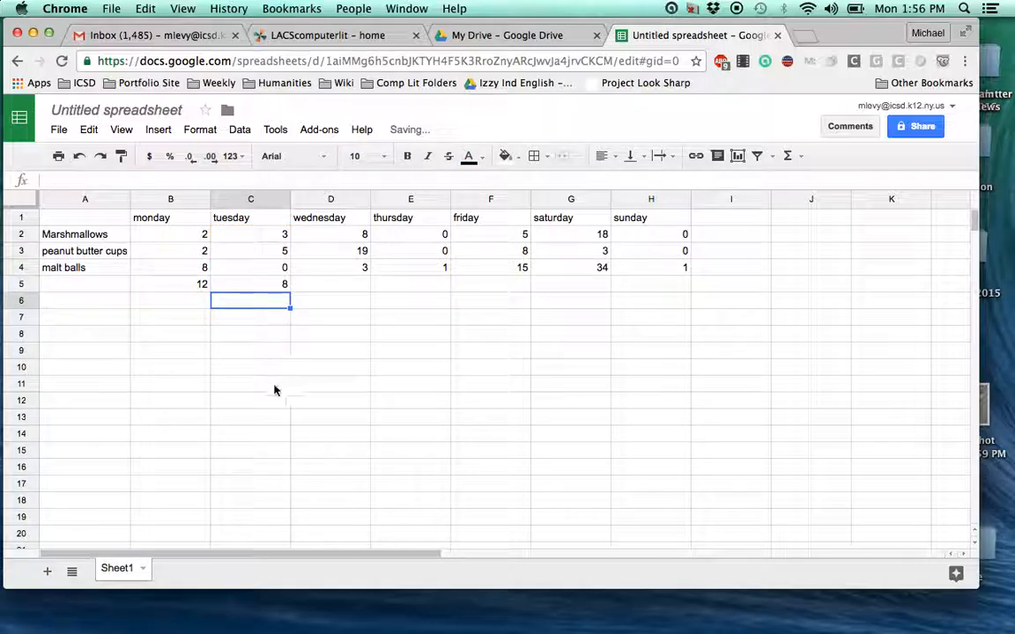
- Copy the monday SUM formula from B5 into the wednesday total cell D5
click(194, 287)
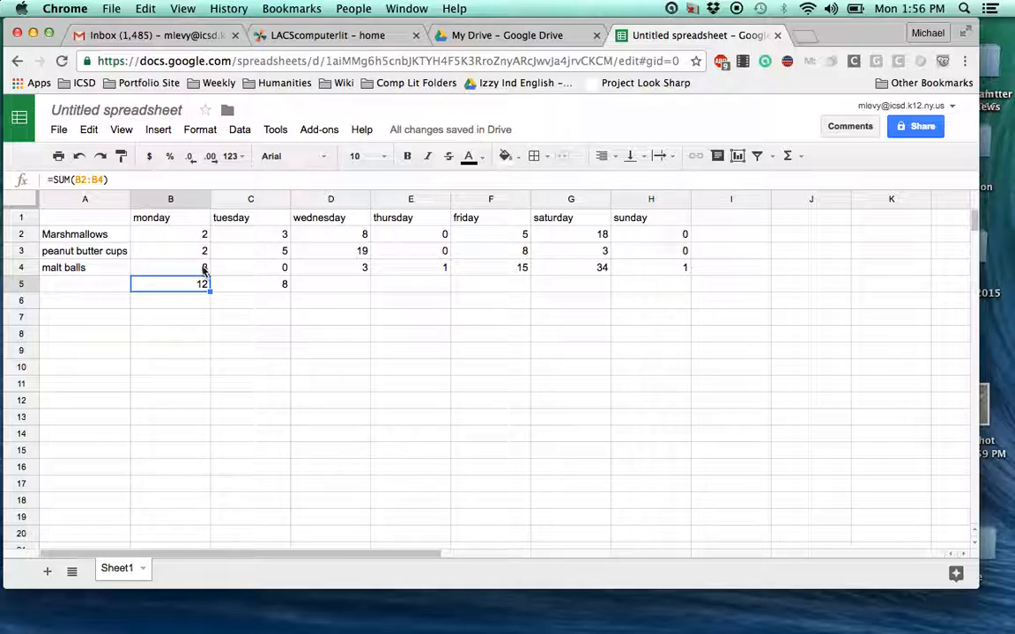
key(ctrl+c)
click(331, 284)
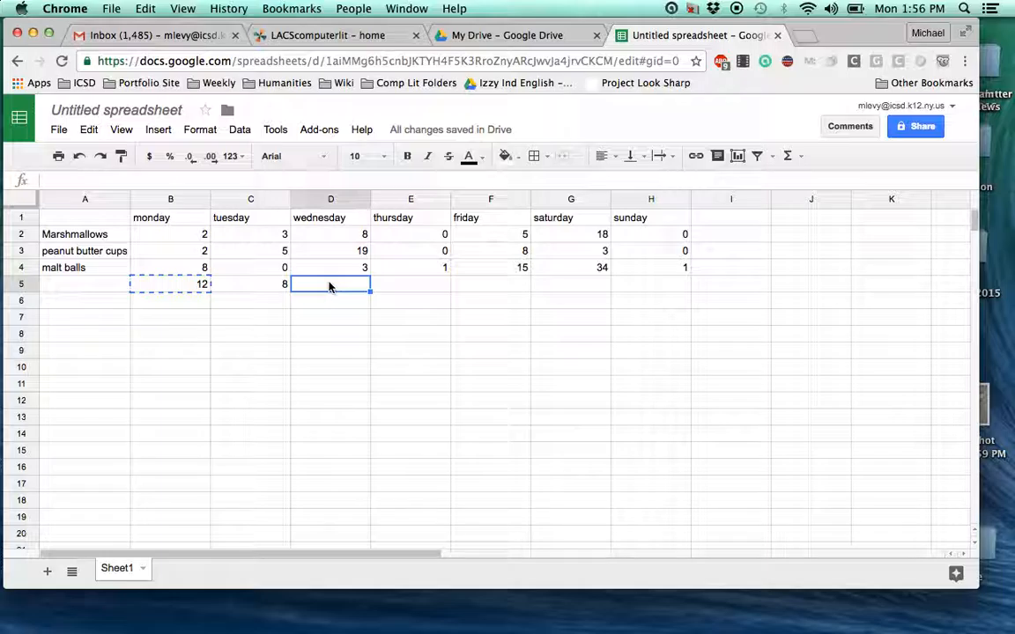
key(super+v)
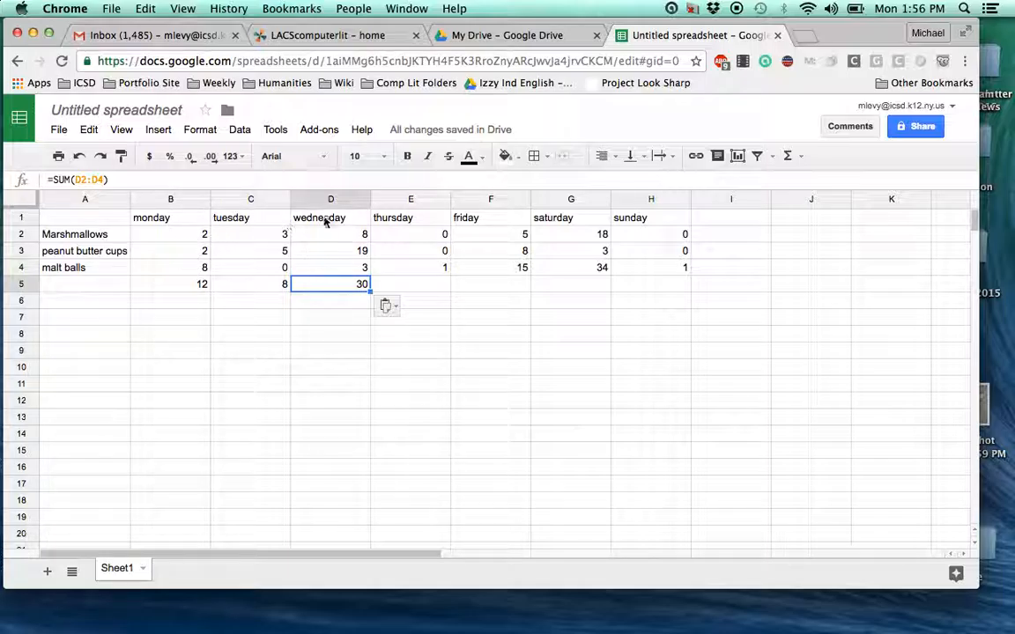
- Paste the copied SUM formula into the total cells for thursday, friday, saturday and sunday, E5 to H5
click(480, 402)
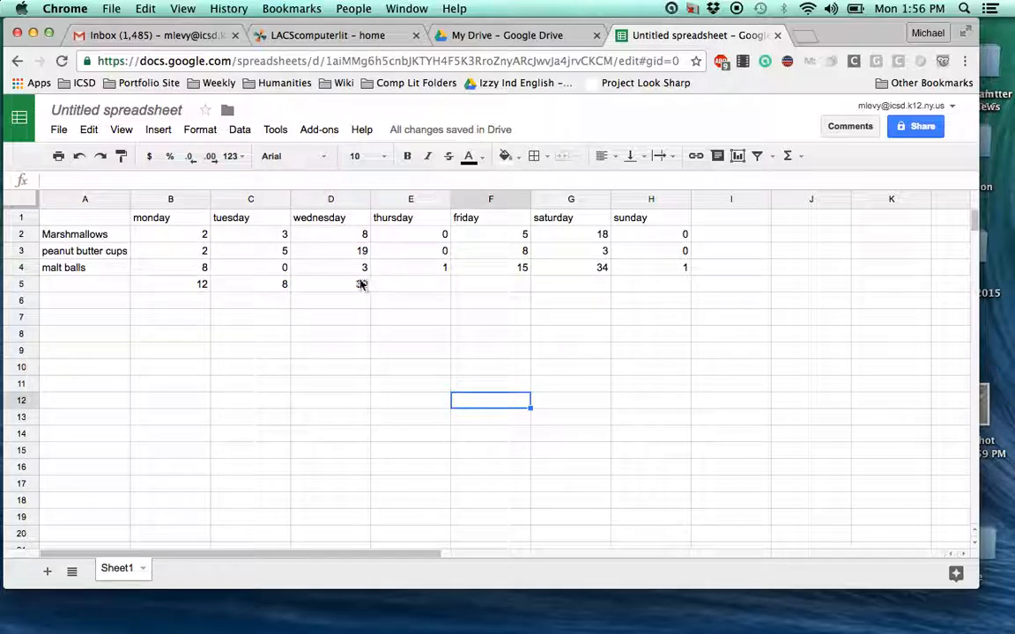
click(362, 285)
key(Right)
key(ctrl+v)
key(Right)
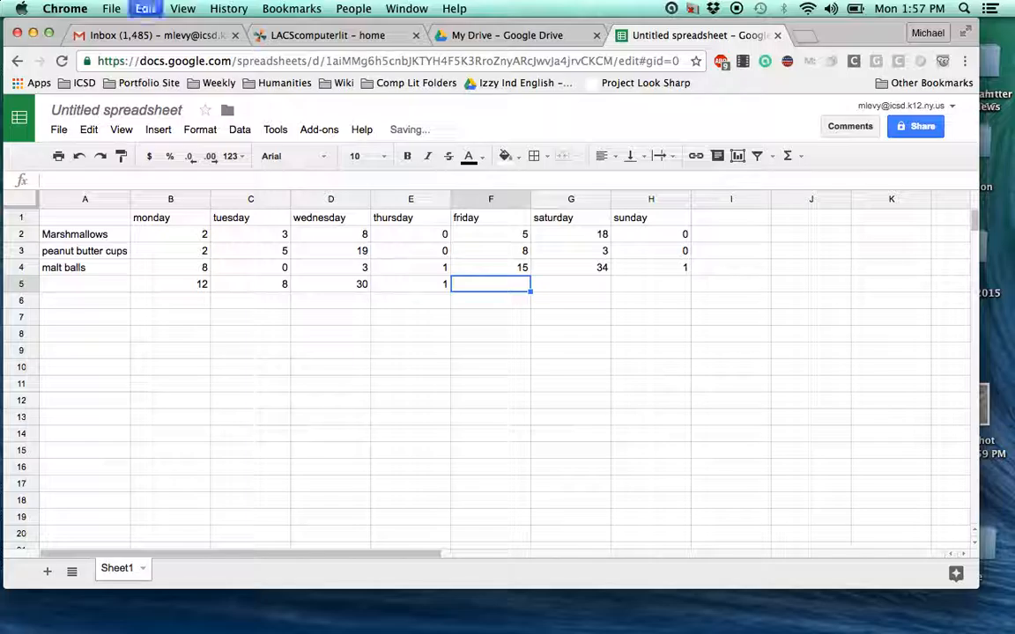
key(ctrl+v)
key(Right)
key(ctrl+v)
key(Right)
key(ctrl+v)
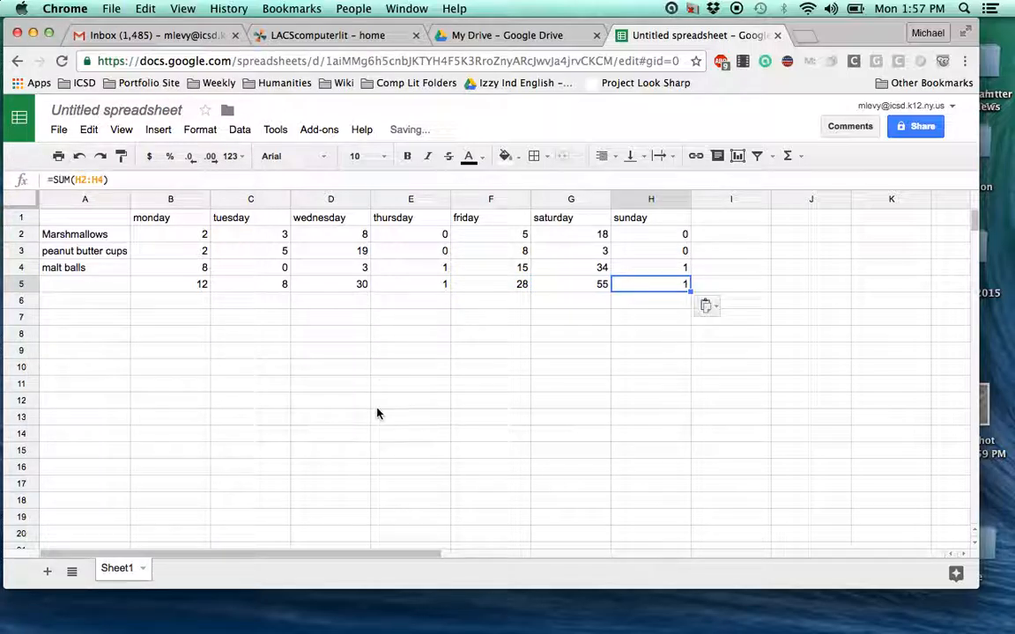
- Label the totals row DAILY TOTALS in cell A5
click(381, 414)
click(88, 287)
text(D)
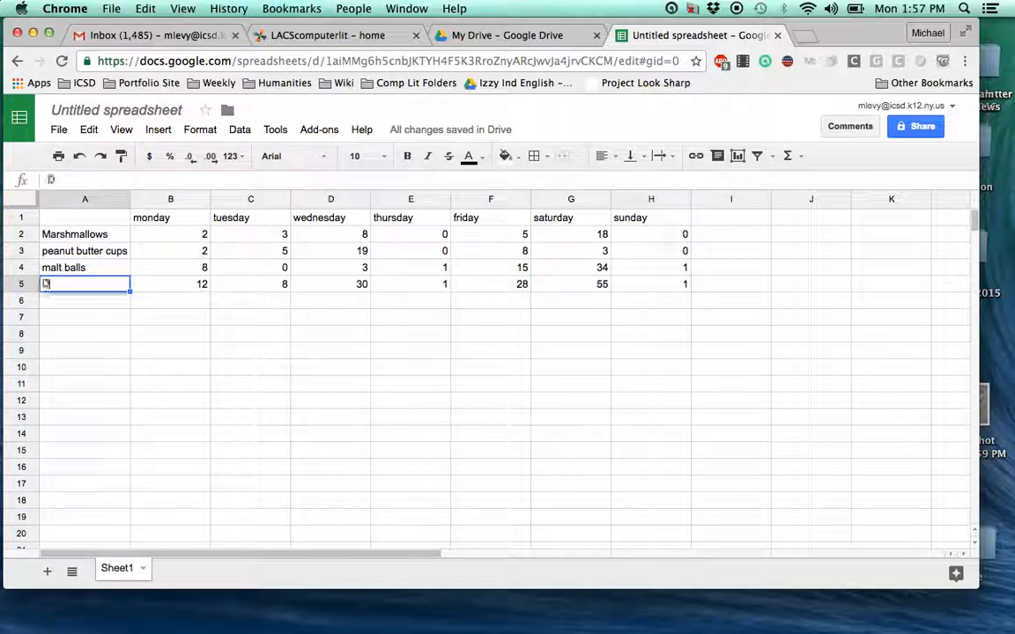
text(AILY TOTALS)
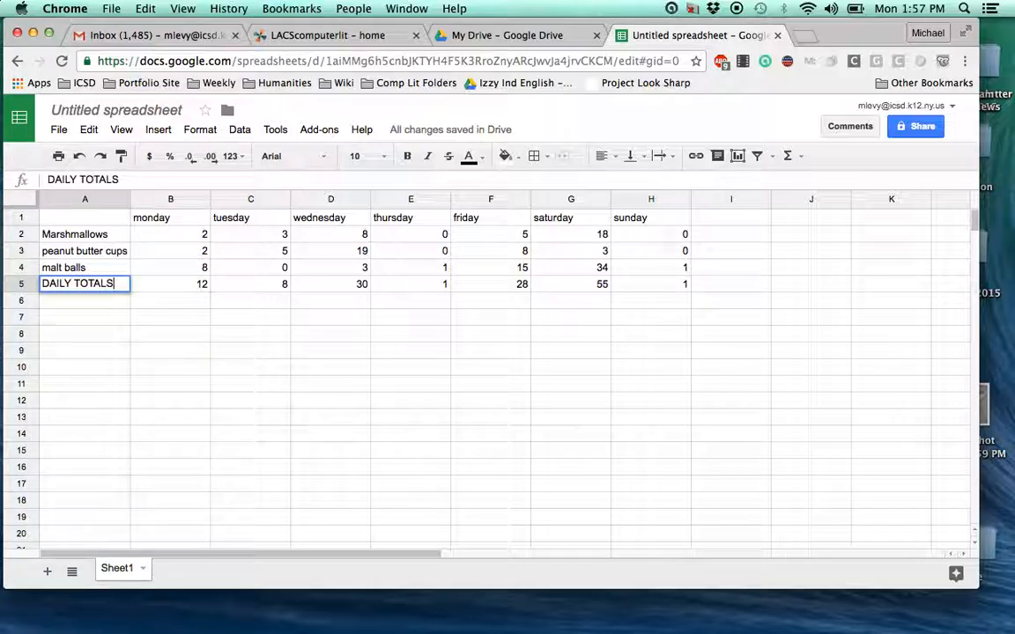
key(Return)
- Add the column heading WEEKLY TOTALS in cell I1, after sunday
click(721, 220)
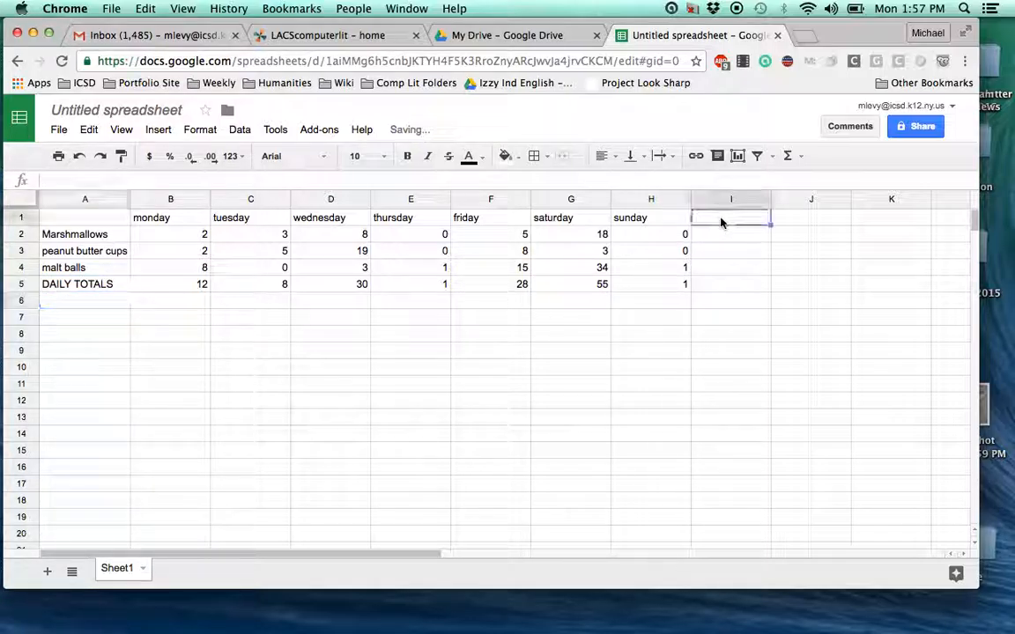
text(WEEKLY TOTALS)
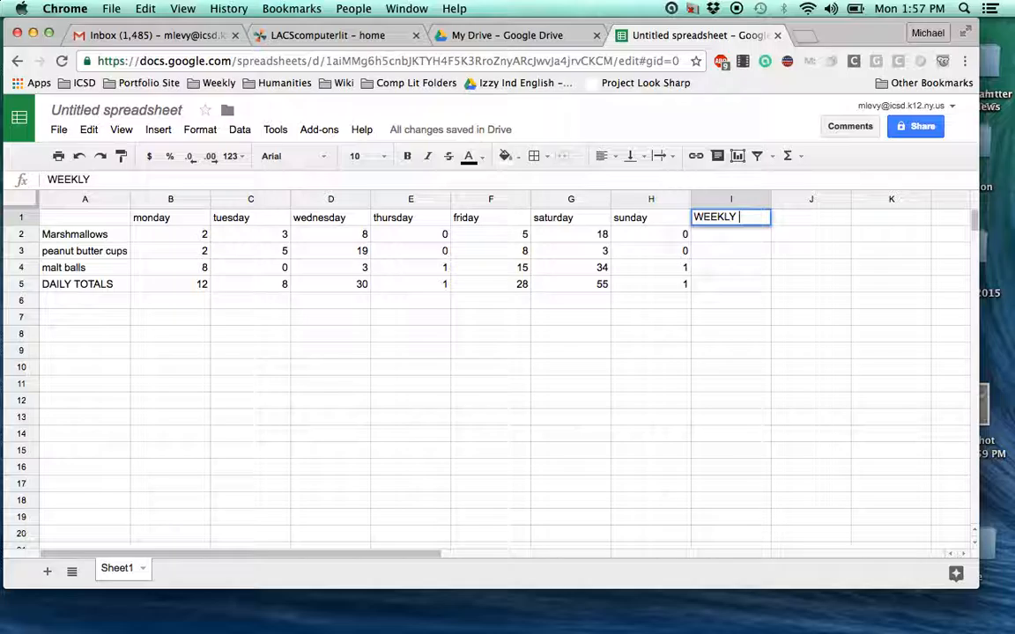
key(Return)
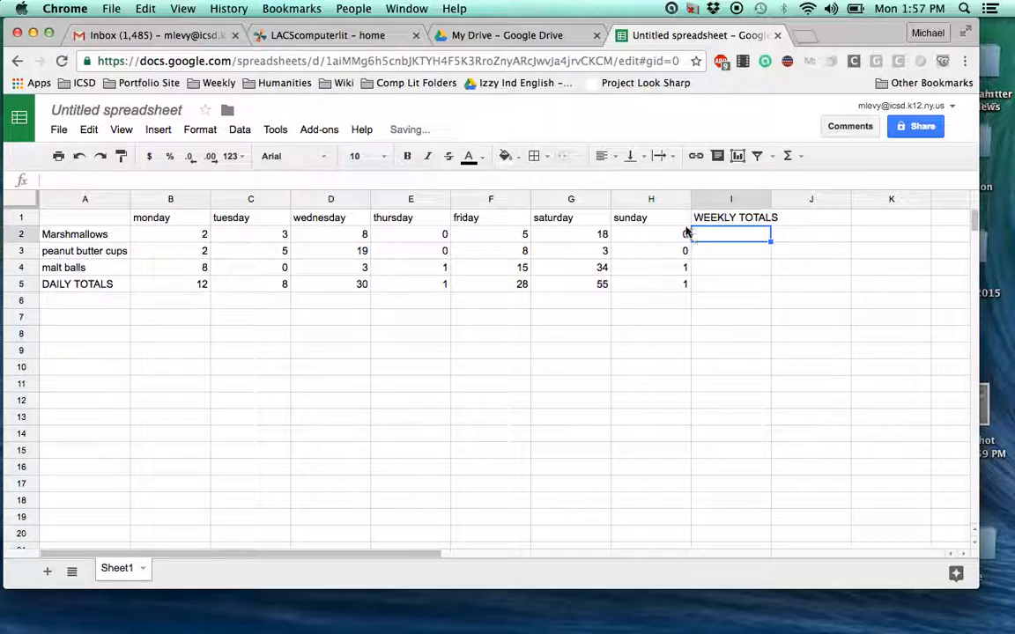
- Total the Marshmallows row from monday to sunday, B2:H2, with a SUM formula in cell I2
drag(204, 234, 642, 231)
click(644, 238)
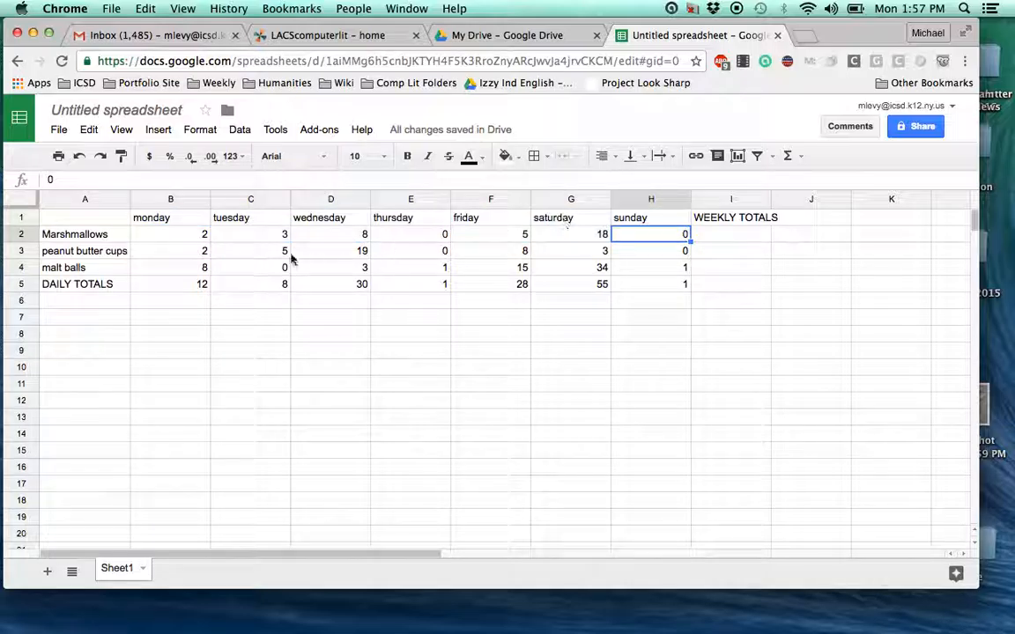
drag(190, 235, 652, 235)
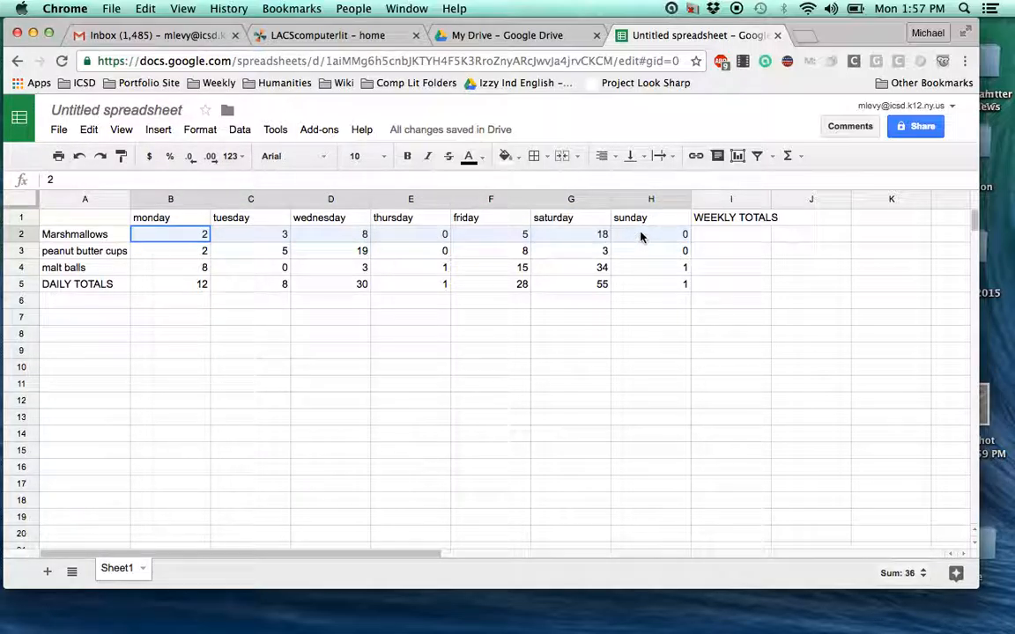
click(787, 156)
click(793, 180)
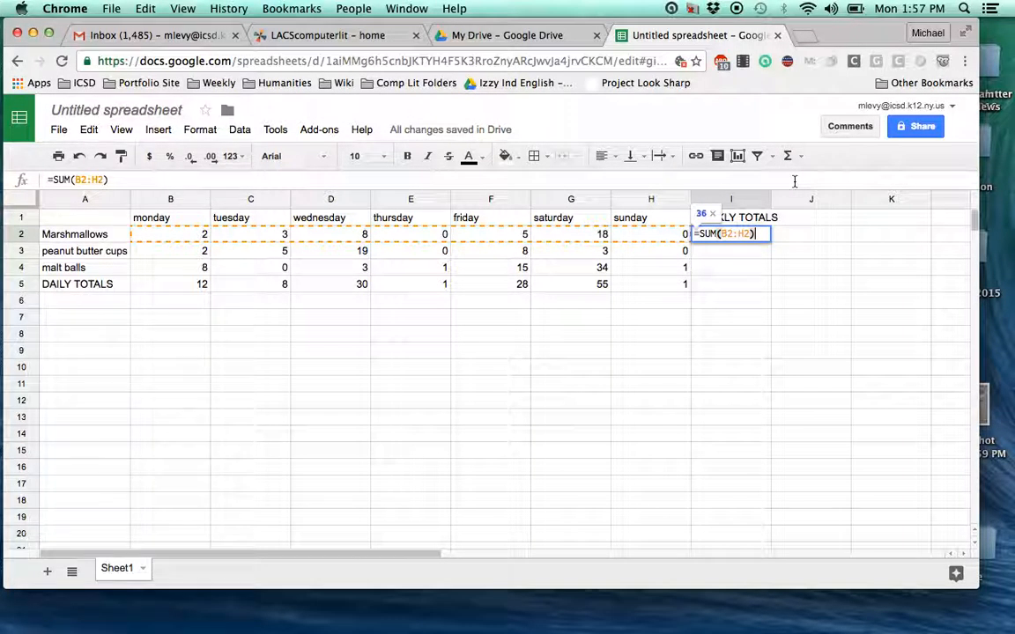
key(Return)
- Copy the weekly SUM formula from I2 into I3, I4 and I5 for peanut butter cups, malt balls and DAILY TOTALS
click(752, 236)
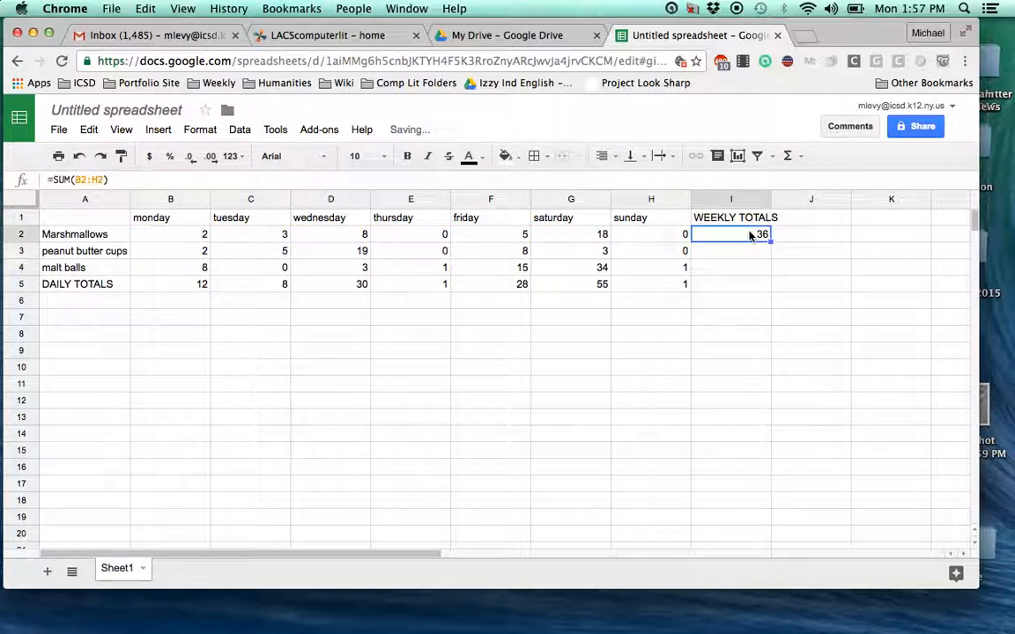
key(super+c)
key(Down)
key(super+v)
key(Down)
key(super+v)
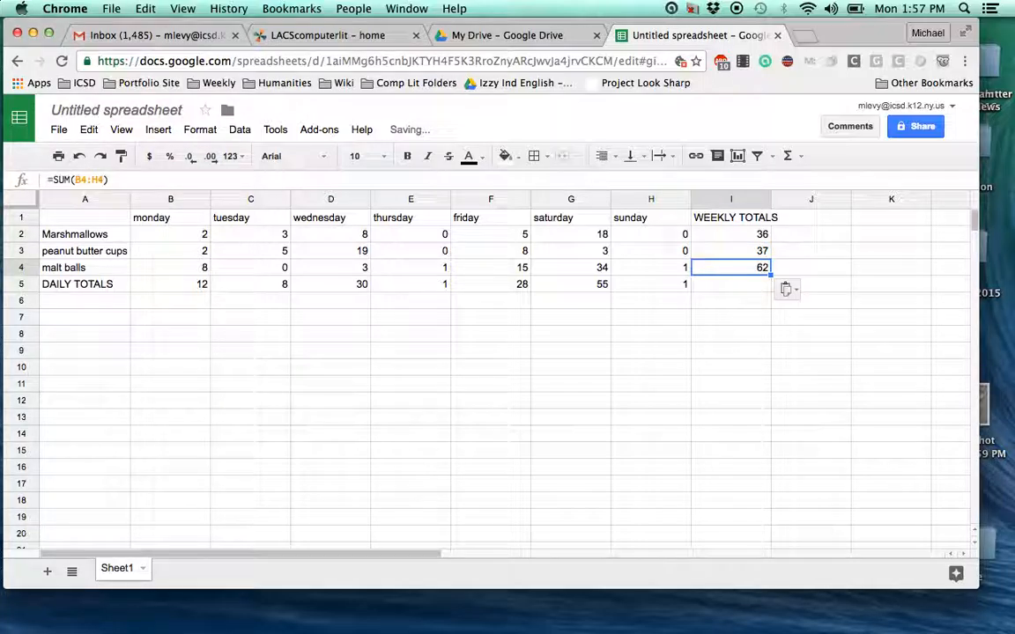
key(Down)
key(super+v)
click(731, 335)
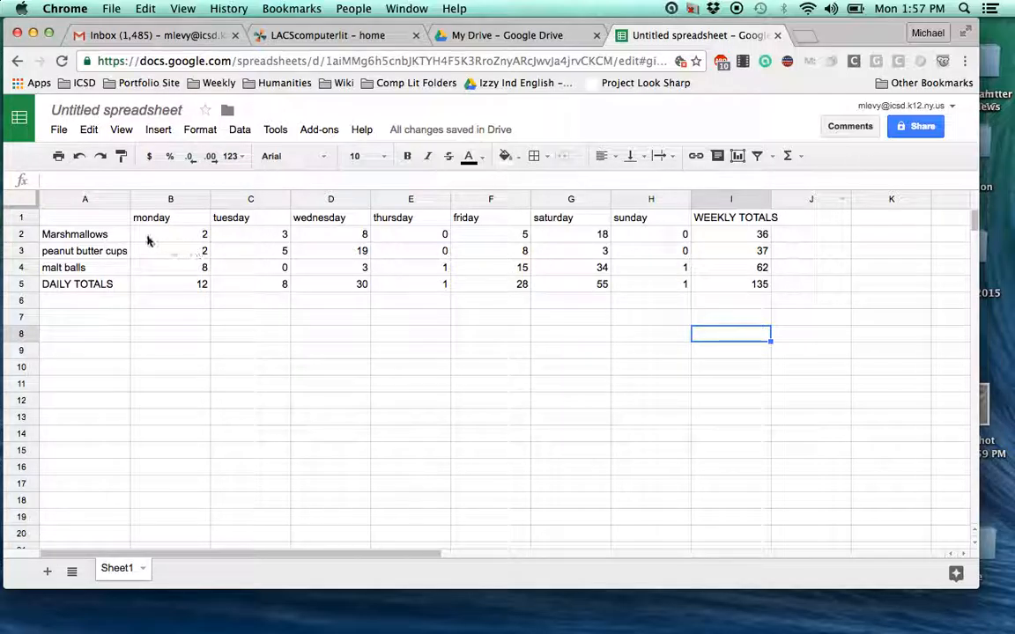
- Add the column heading AVERAGE in cell J1, after WEEKLY TOTALS
click(824, 215)
text(AVERAGE)
key(Return)
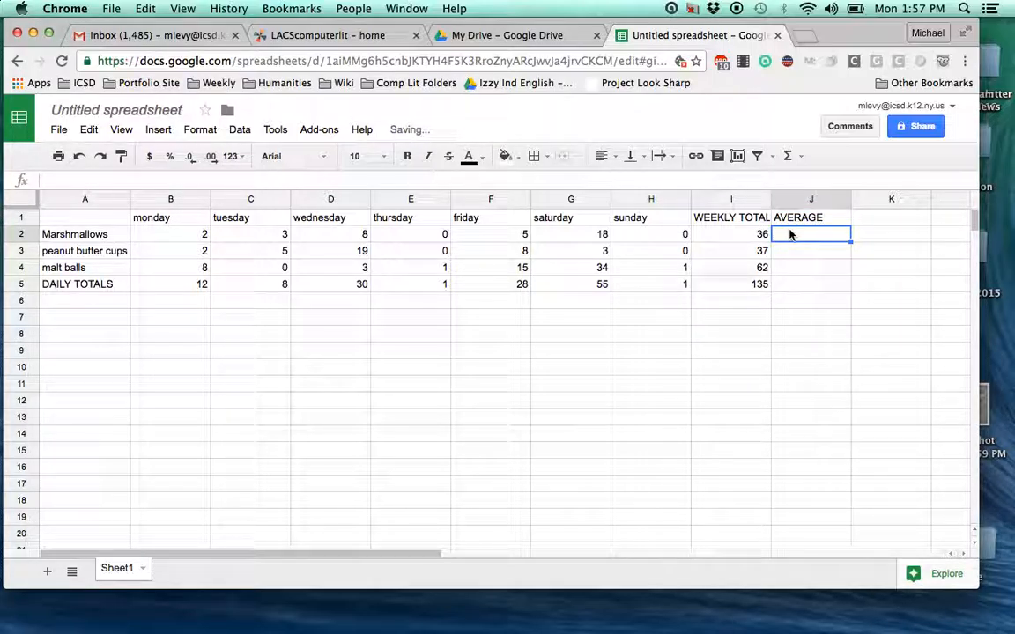
- Enter the formula =I2/7 in J2 to calculate the daily average for Marshmallows
text(=)
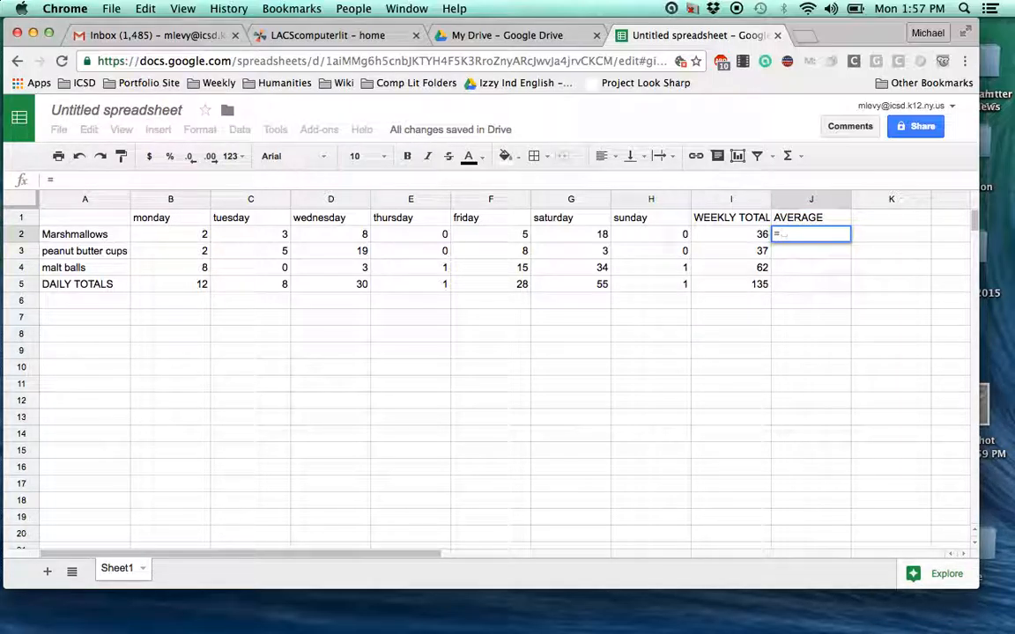
click(740, 234)
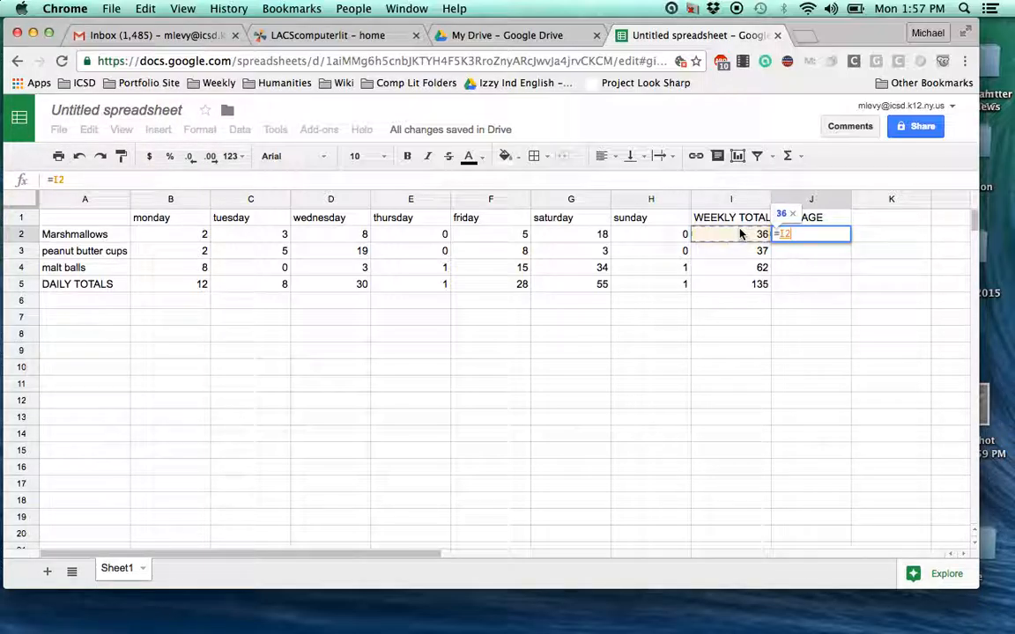
text(/)
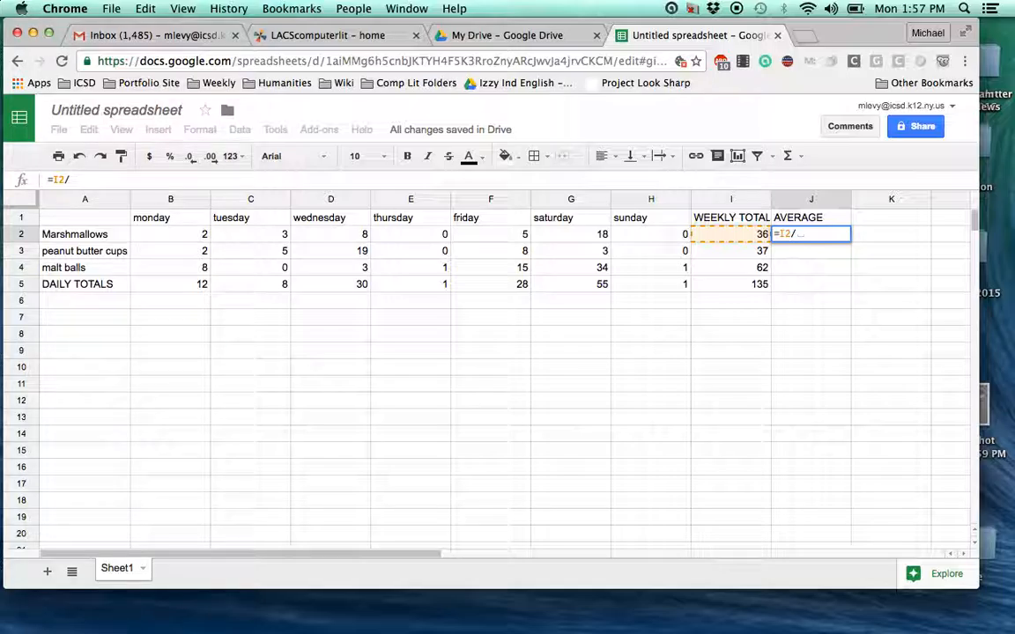
text(7)
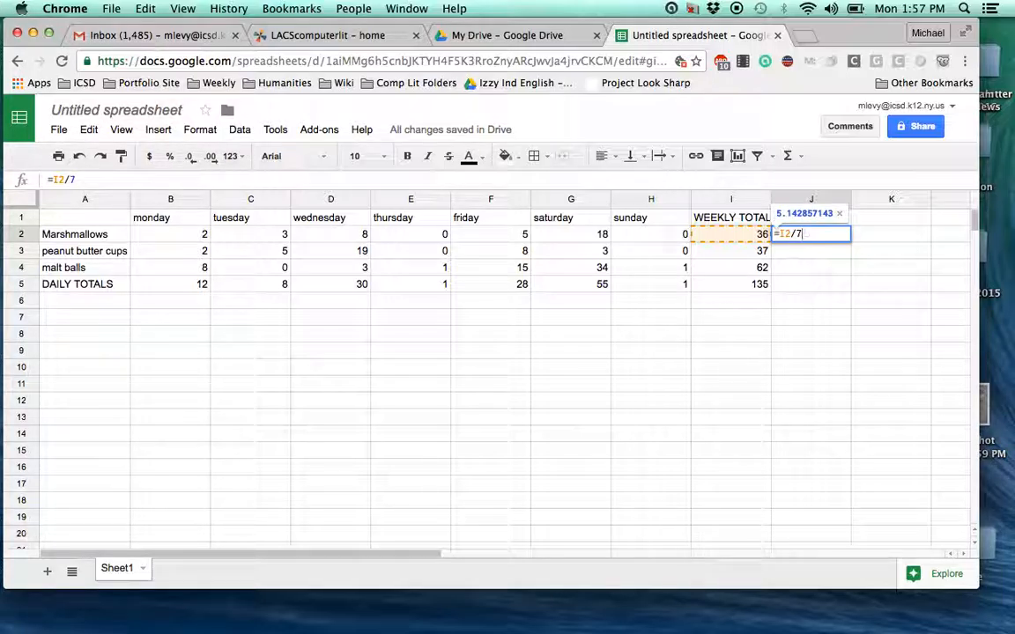
key(Return)
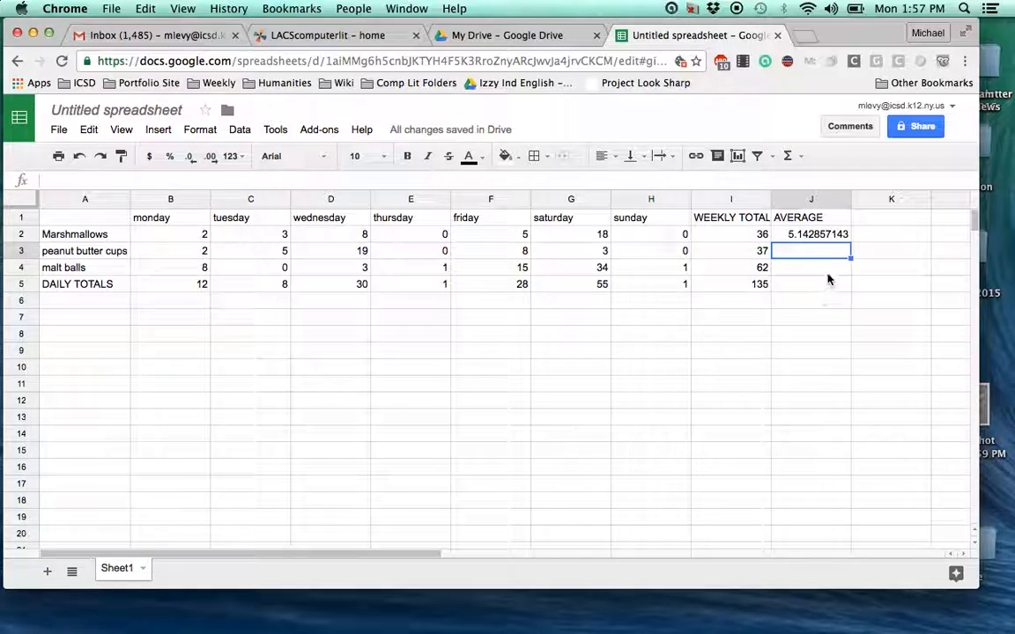
- Apply the Number format to the Marshmallows average in J2
click(829, 234)
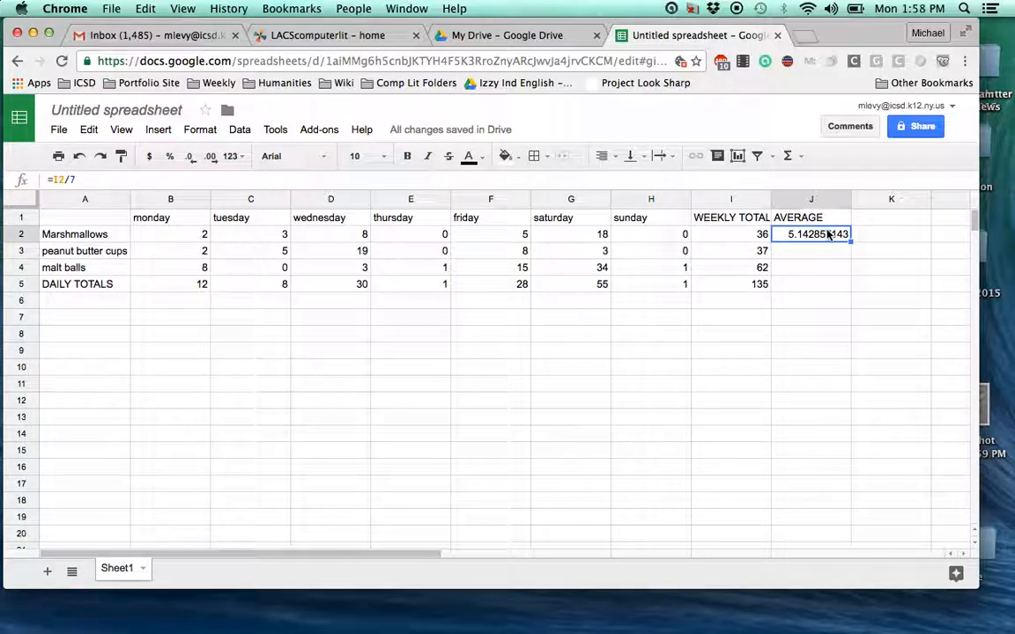
click(202, 131)
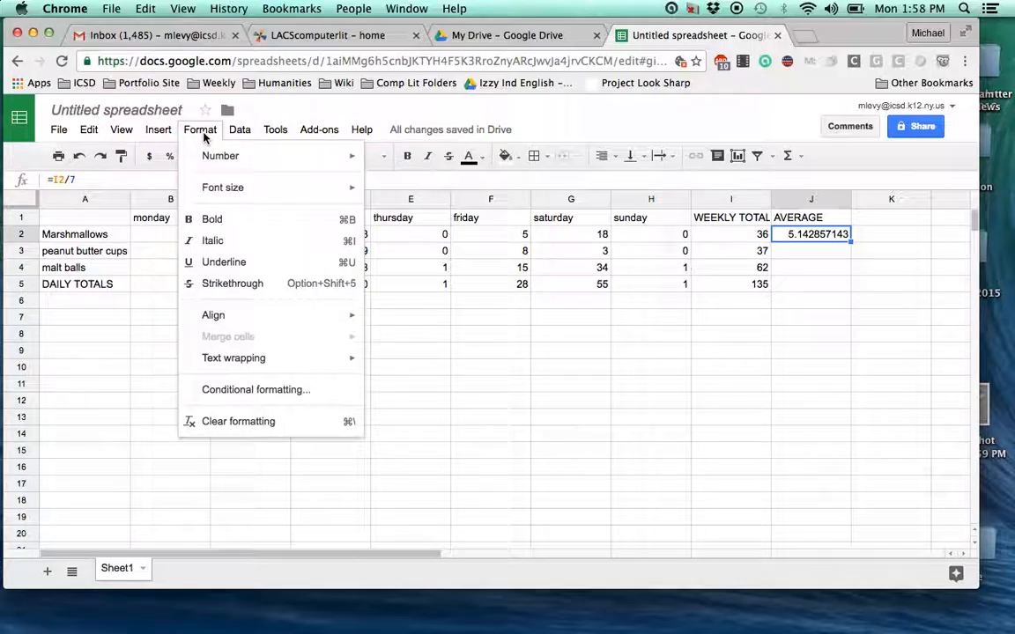
mouse_move(192, 150)
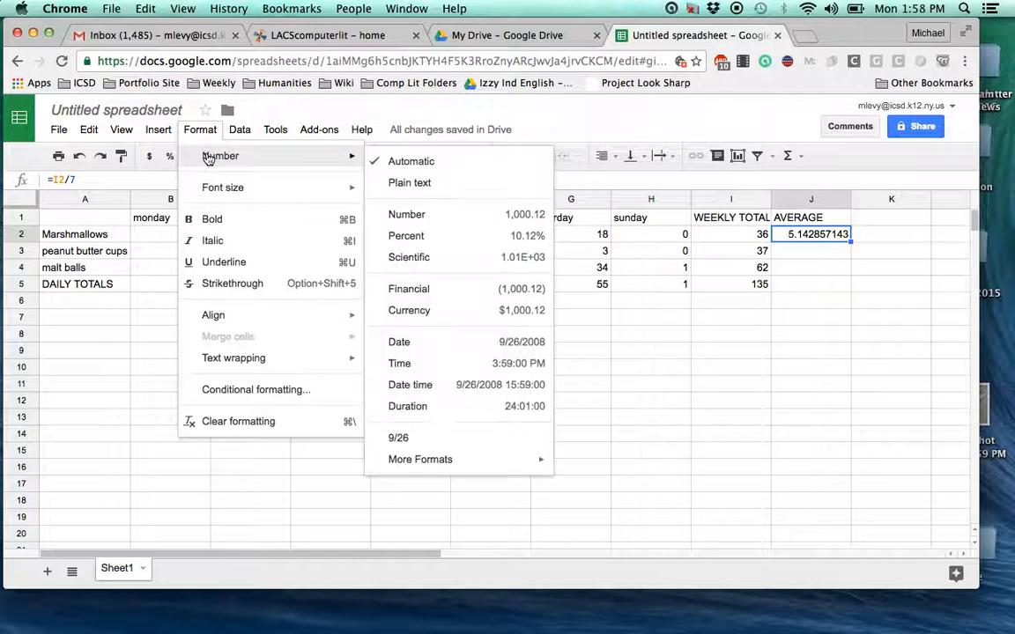
click(412, 225)
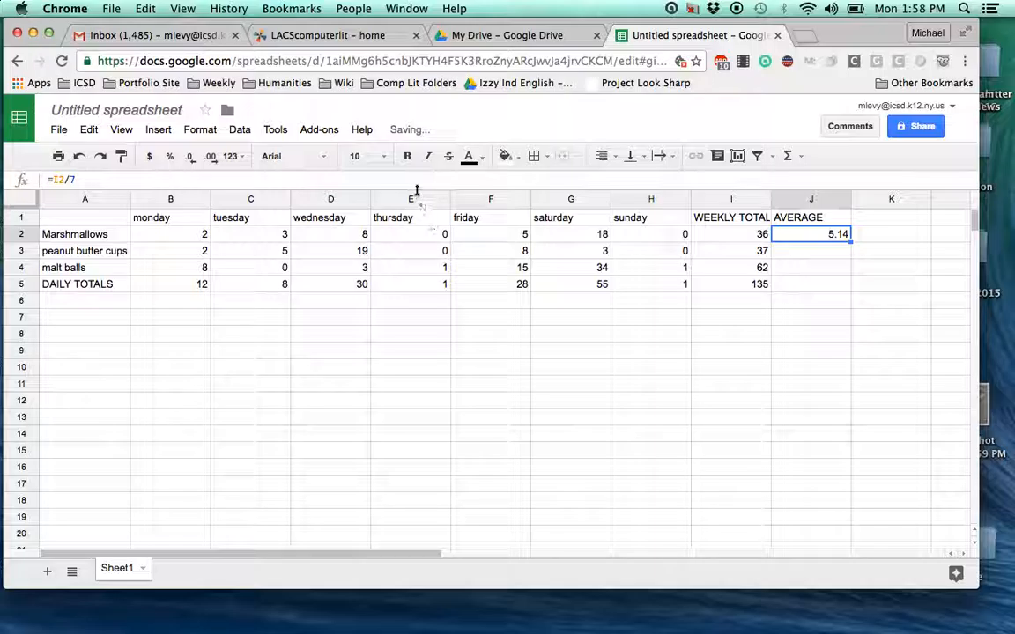
- Try different numbers of decimal places on the Marshmallows average in J2, ending at two decimals
click(194, 157)
click(217, 158)
click(215, 159)
click(211, 159)
click(191, 162)
click(188, 163)
click(188, 162)
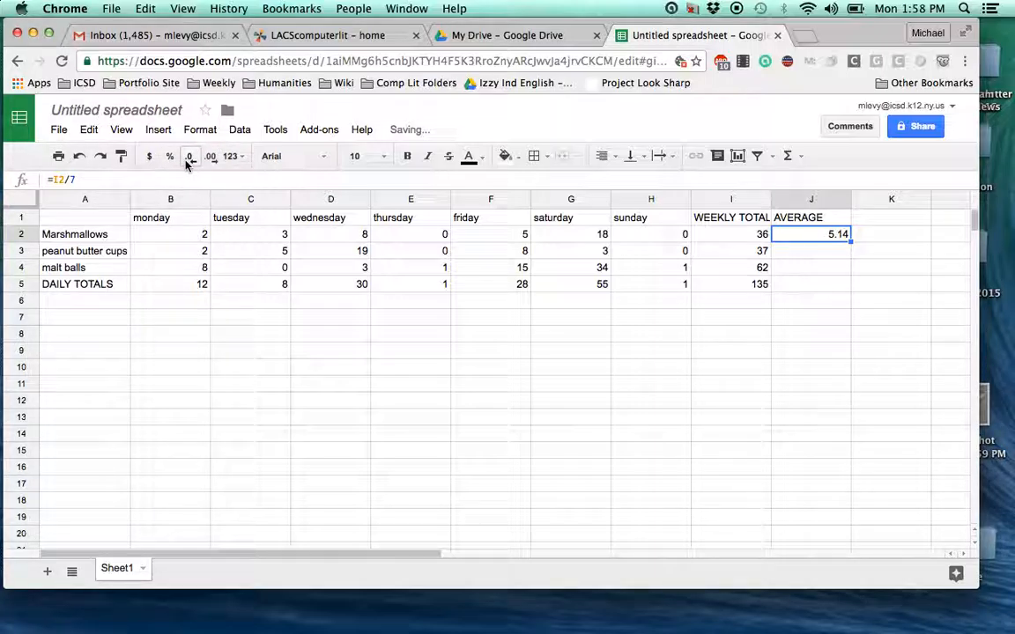
- Copy the average formula from J2 into J3, J4 and J5 for the remaining rows
key(super+c)
click(804, 251)
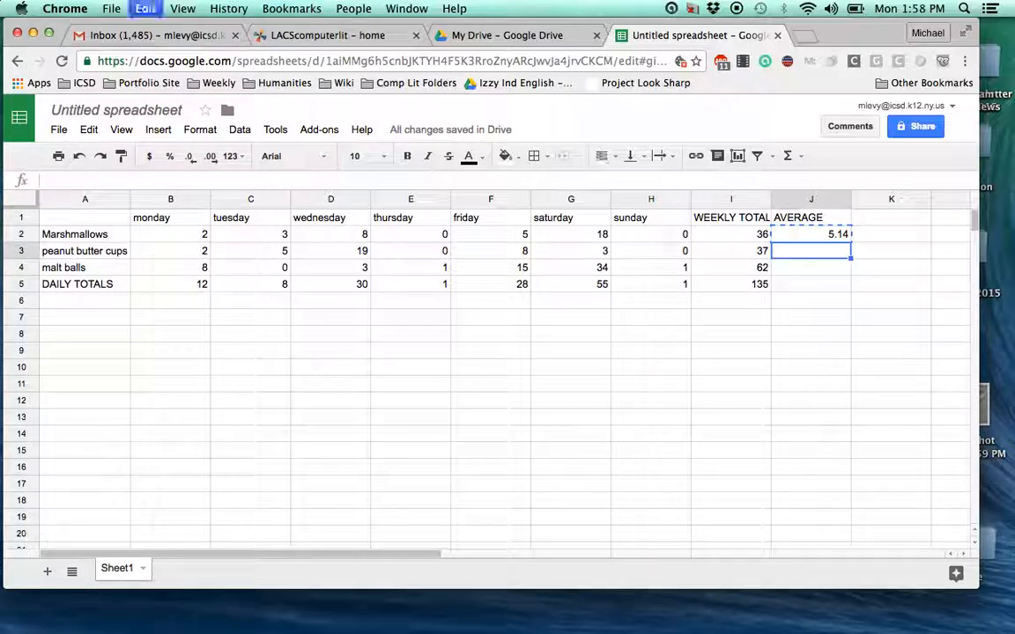
key(super+v)
key(Down)
key(super+v)
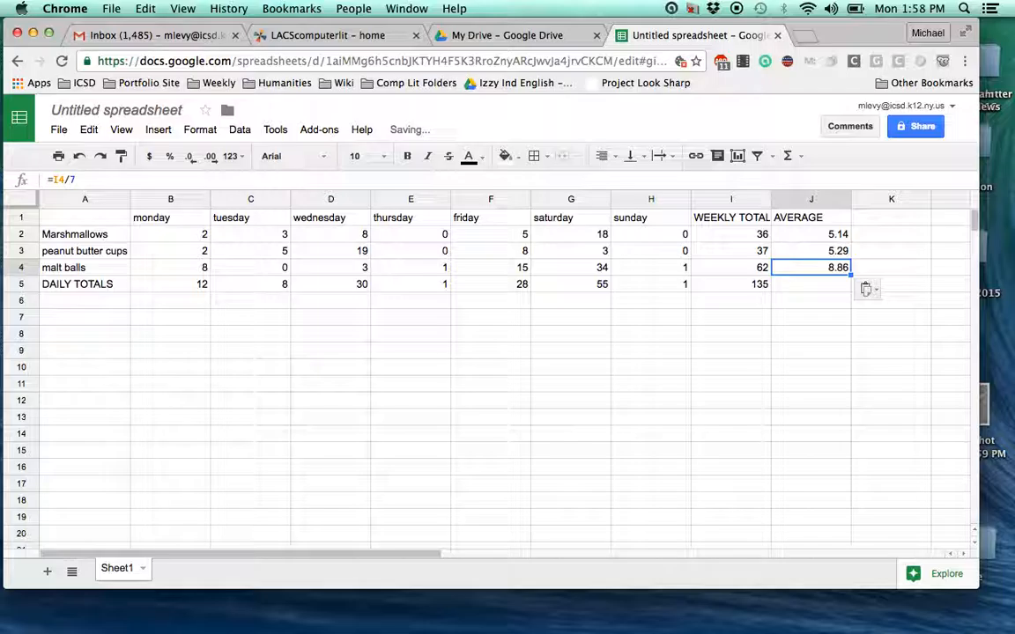
key(Down)
key(super+v)
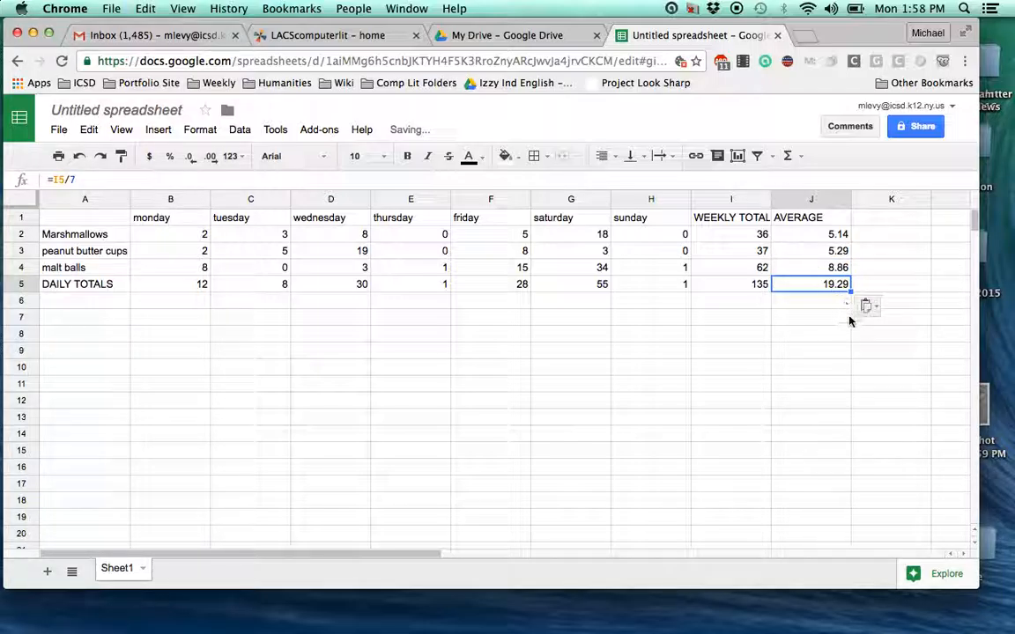
click(850, 319)
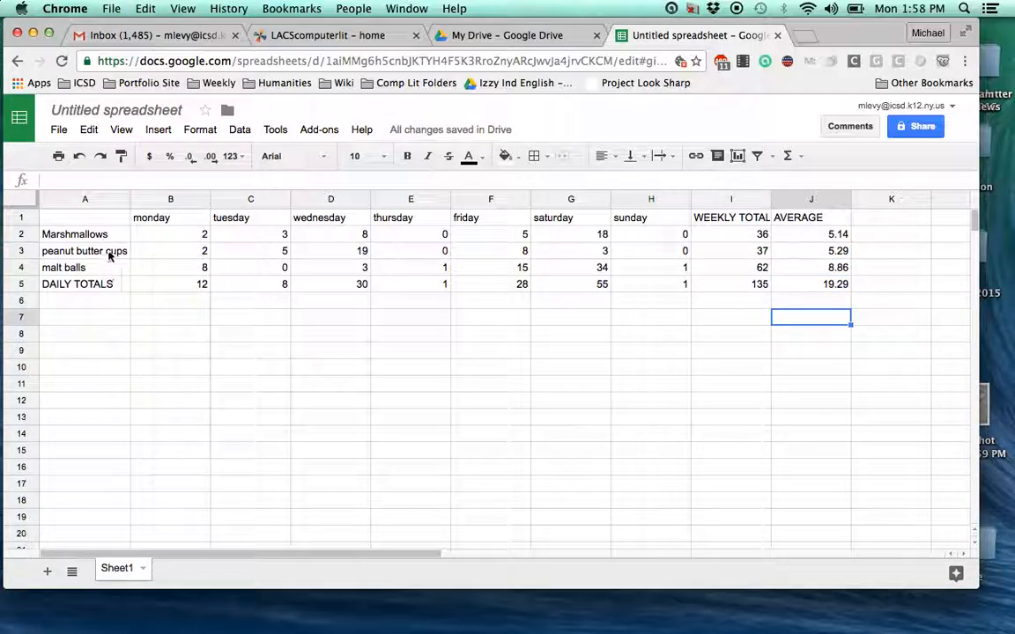
- Apply all borders to the whole table, A1:J5
drag(88, 218, 835, 296)
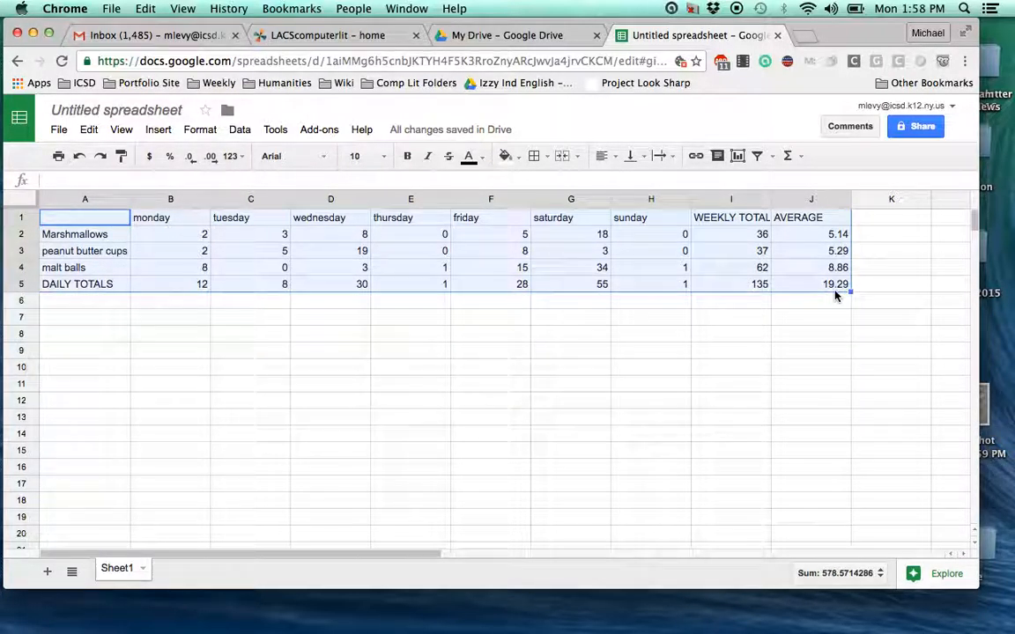
click(535, 159)
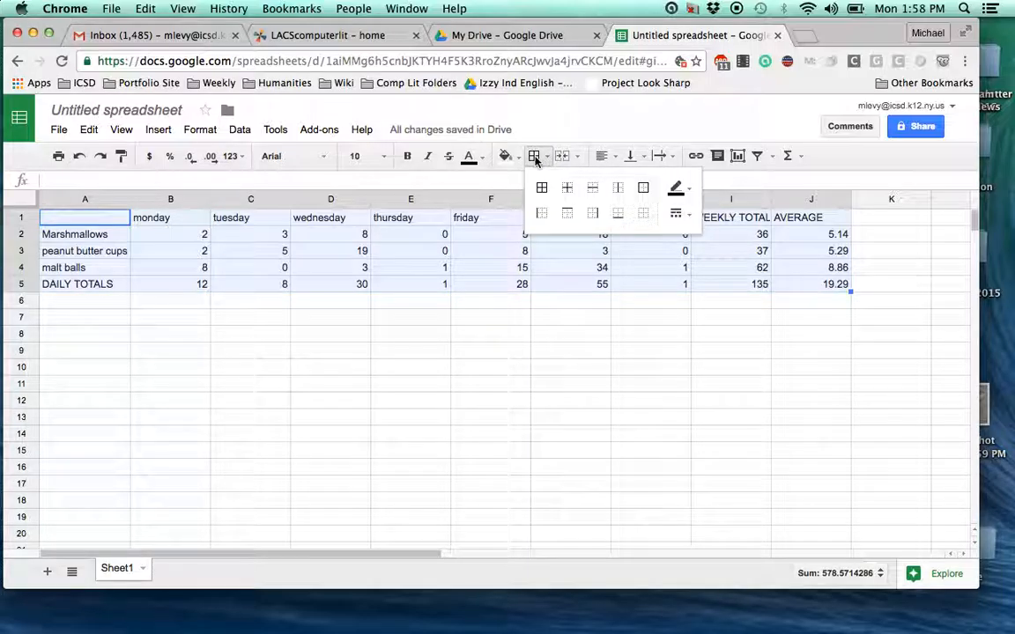
click(542, 188)
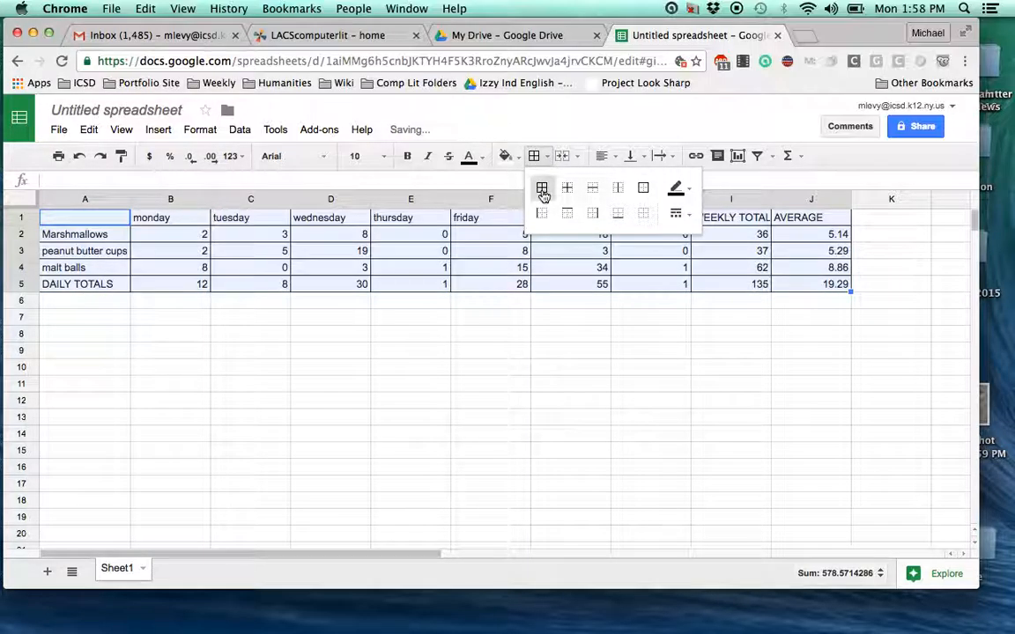
click(534, 369)
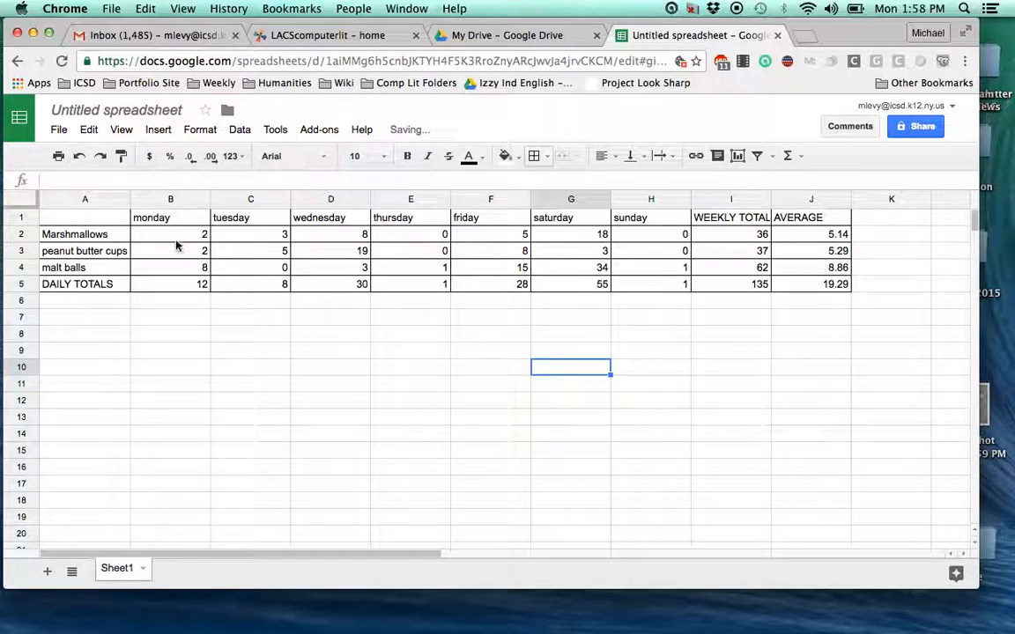
- Center the column headings from monday to AVERAGE, B1:J1, horizontally
drag(170, 217, 809, 219)
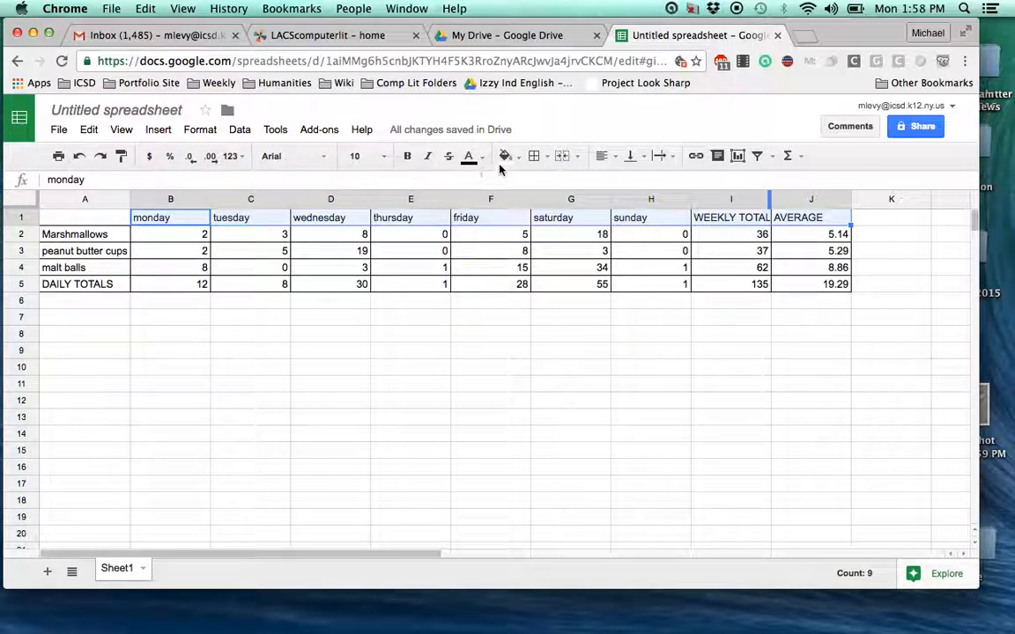
click(608, 159)
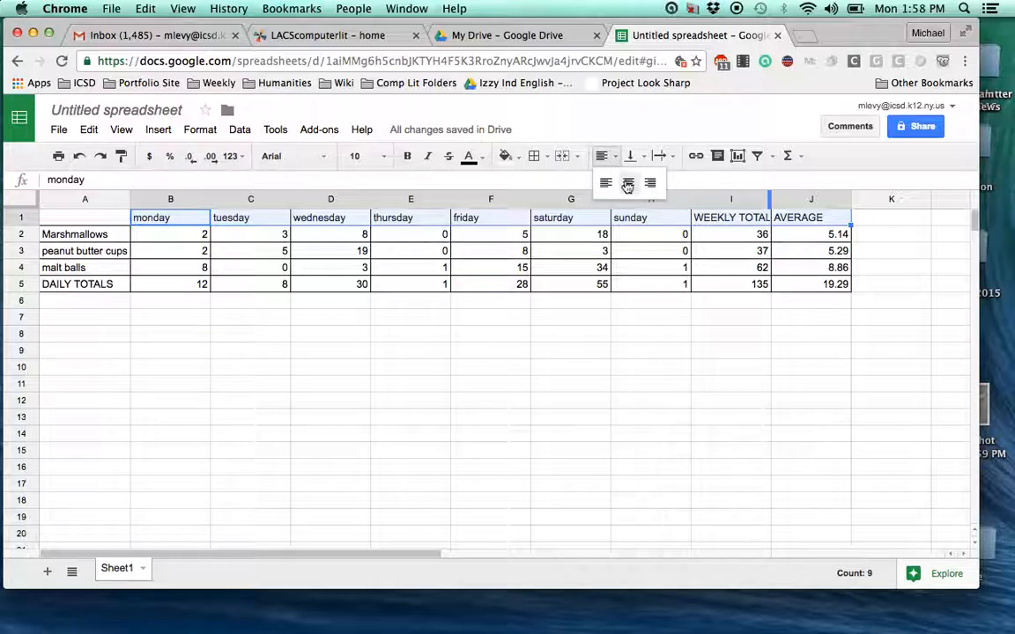
click(628, 182)
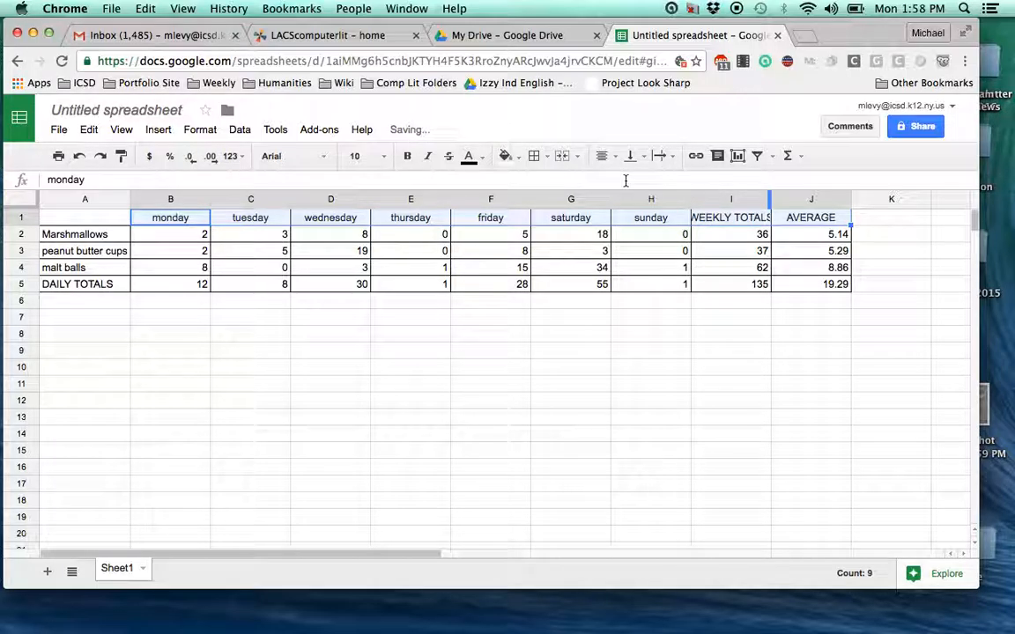
- Wrap the text of the WEEKLY TOTALS heading in cell I1
click(731, 218)
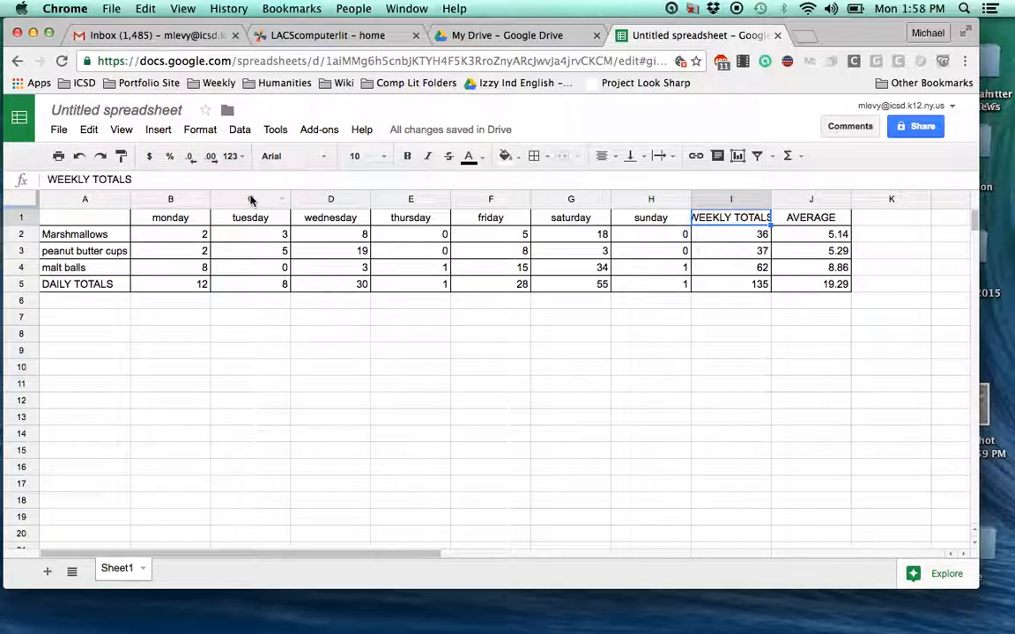
click(198, 132)
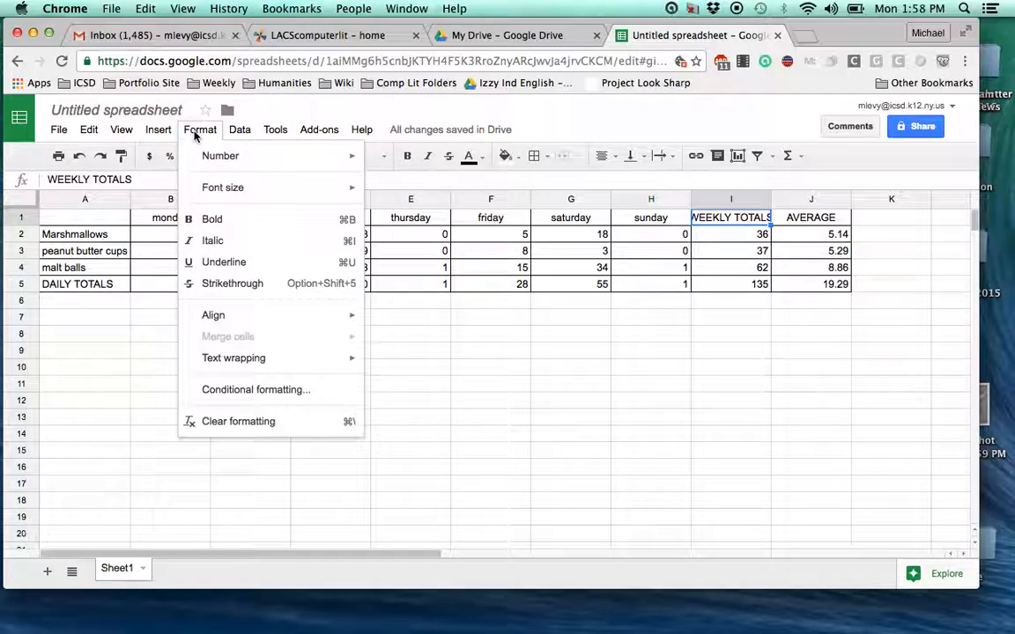
mouse_move(221, 355)
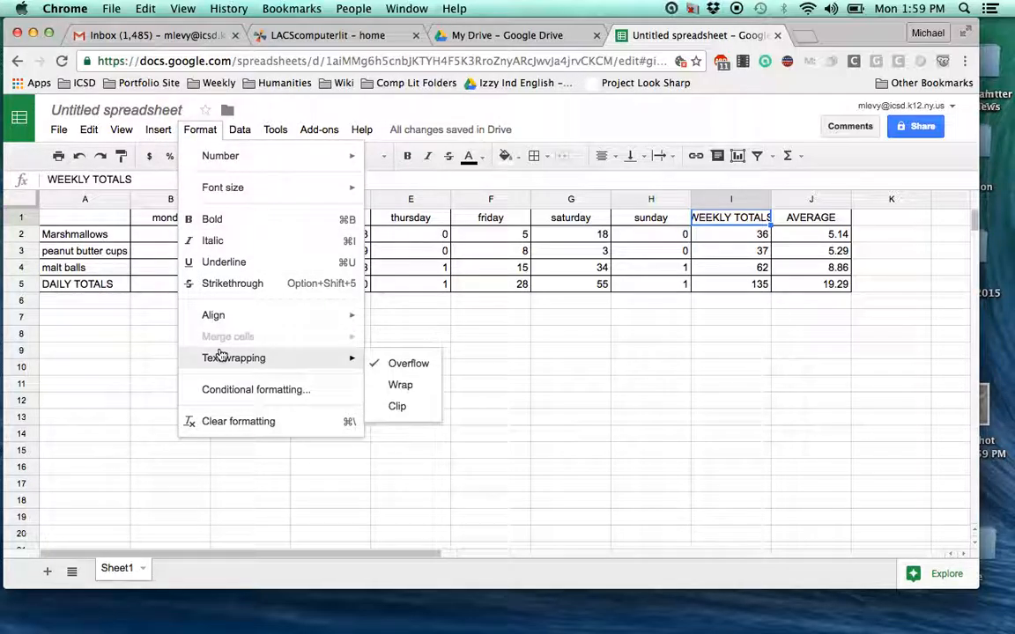
click(402, 385)
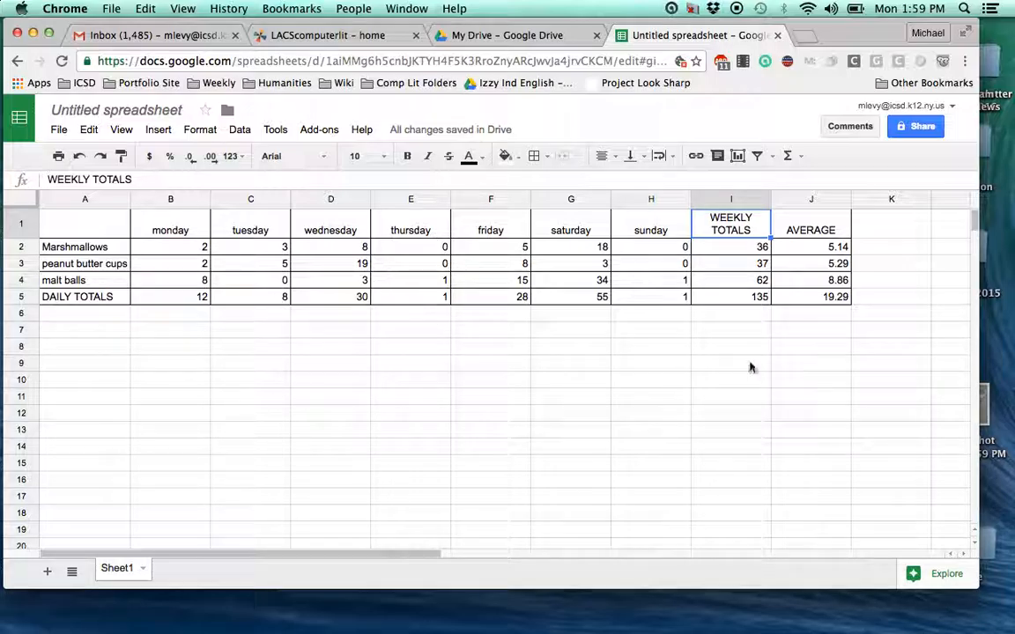
- Clear the monday amounts for Marshmallows, peanut butter cups and malt balls, cells B2 to B4
click(195, 250)
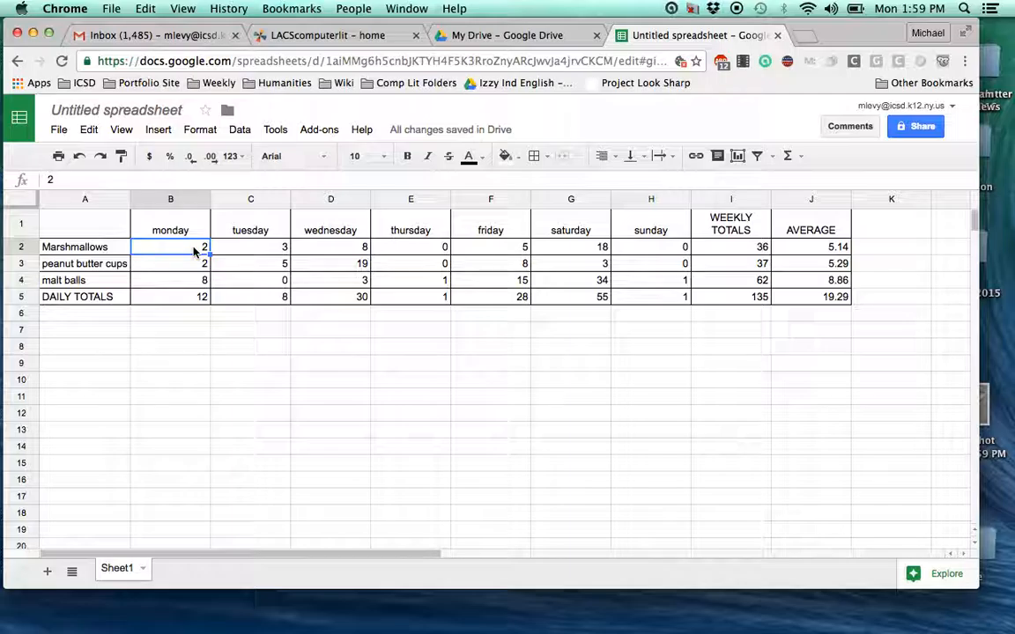
key(Delete)
key(Down)
key(Delete)
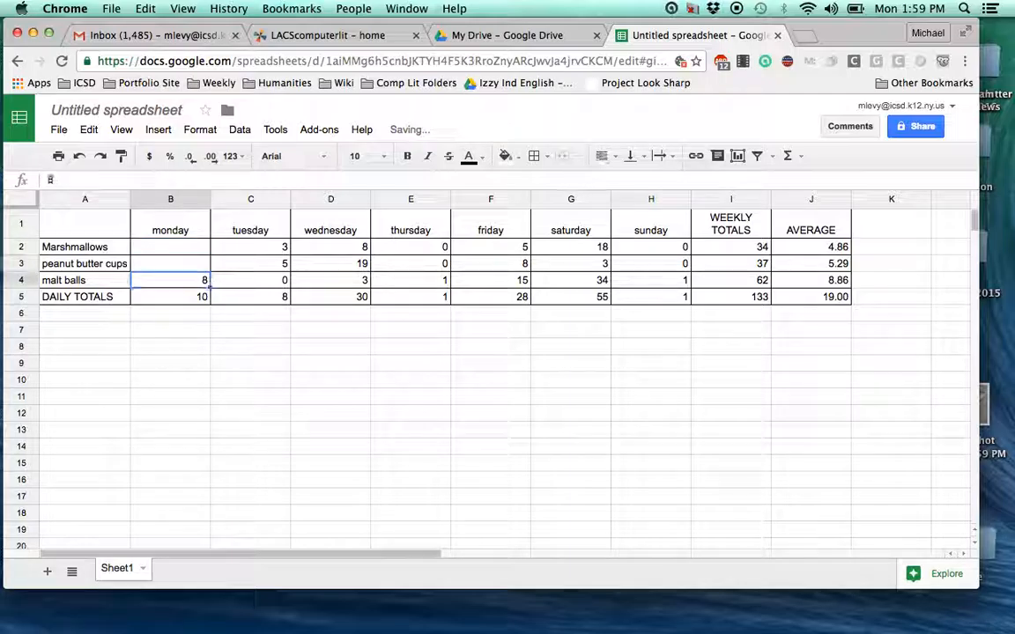
key(Down)
key(Delete)
- Clear the tuesday amounts for all three candies, cells C4 up to C2
key(Right)
key(Delete)
key(Up)
key(Delete)
key(Up)
key(Delete)
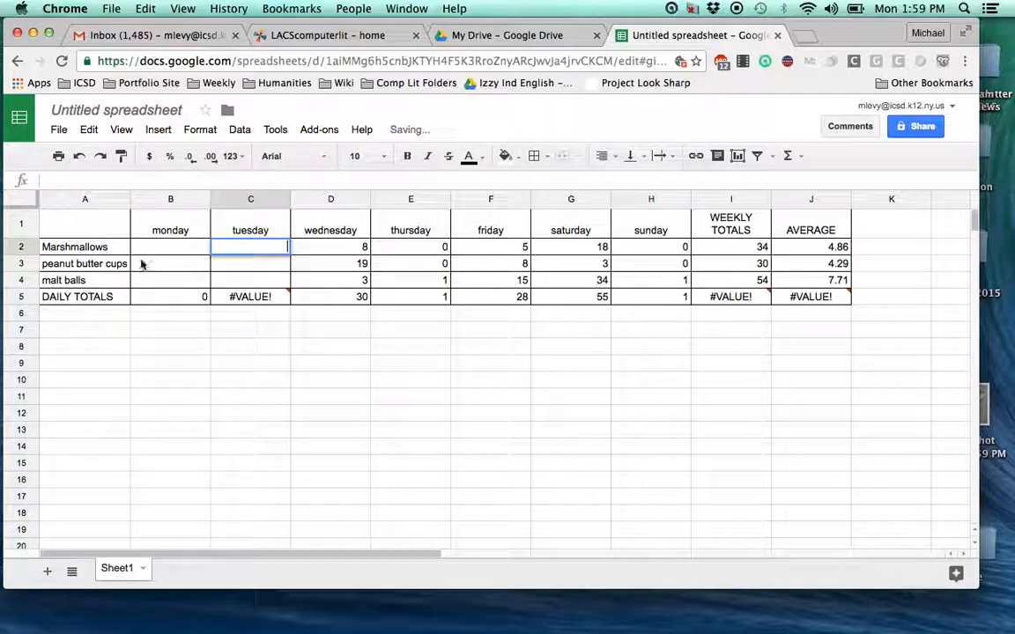
- Delete the values of all daily candy amounts from monday to sunday, B2:H4, keeping the total and average formulas
drag(163, 248, 686, 278)
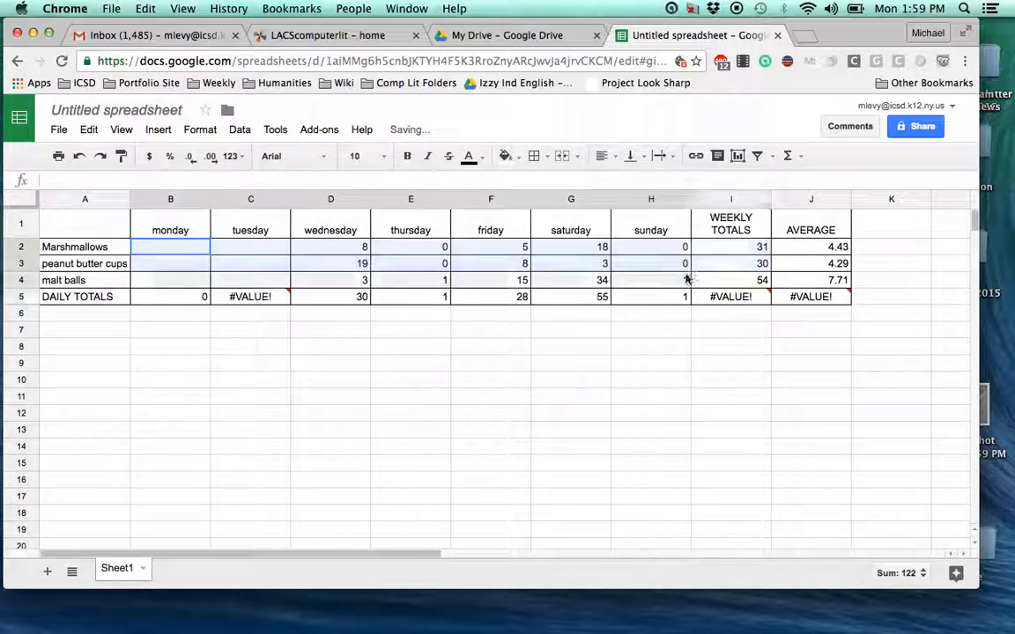
click(146, 7)
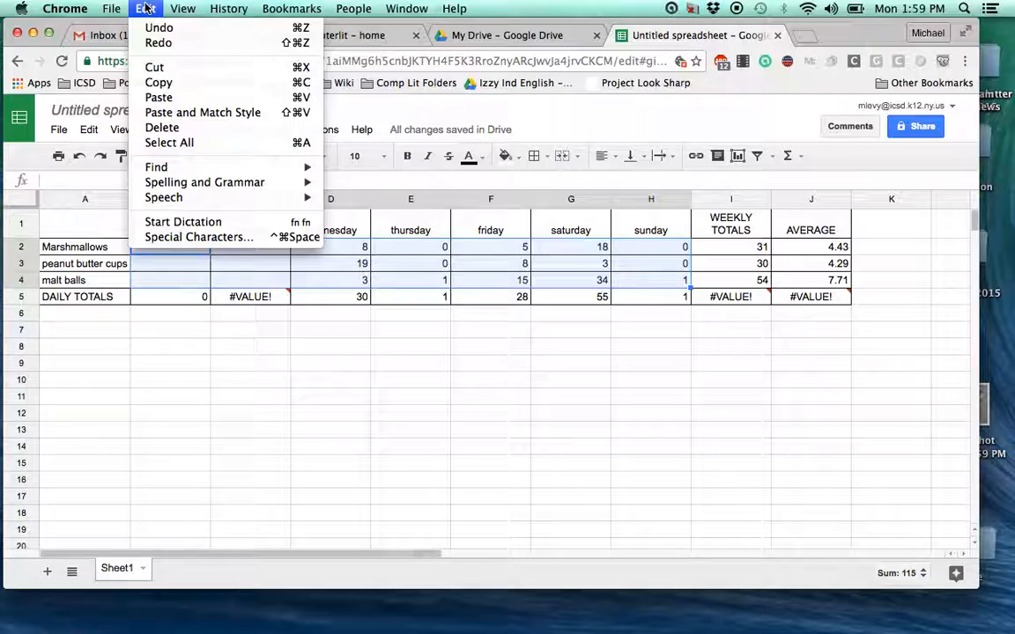
click(162, 129)
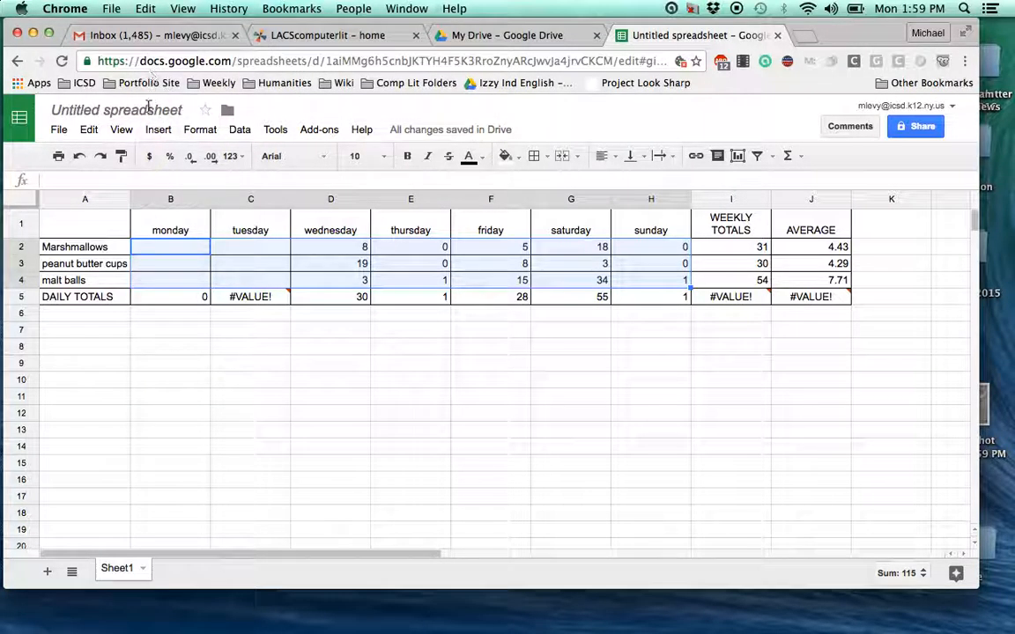
click(89, 130)
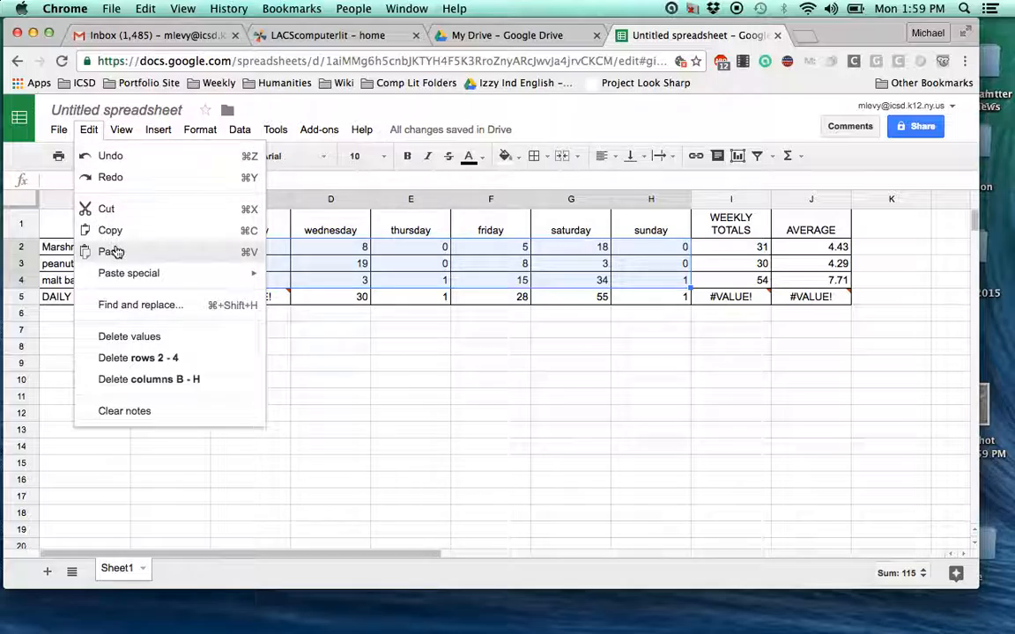
mouse_move(114, 130)
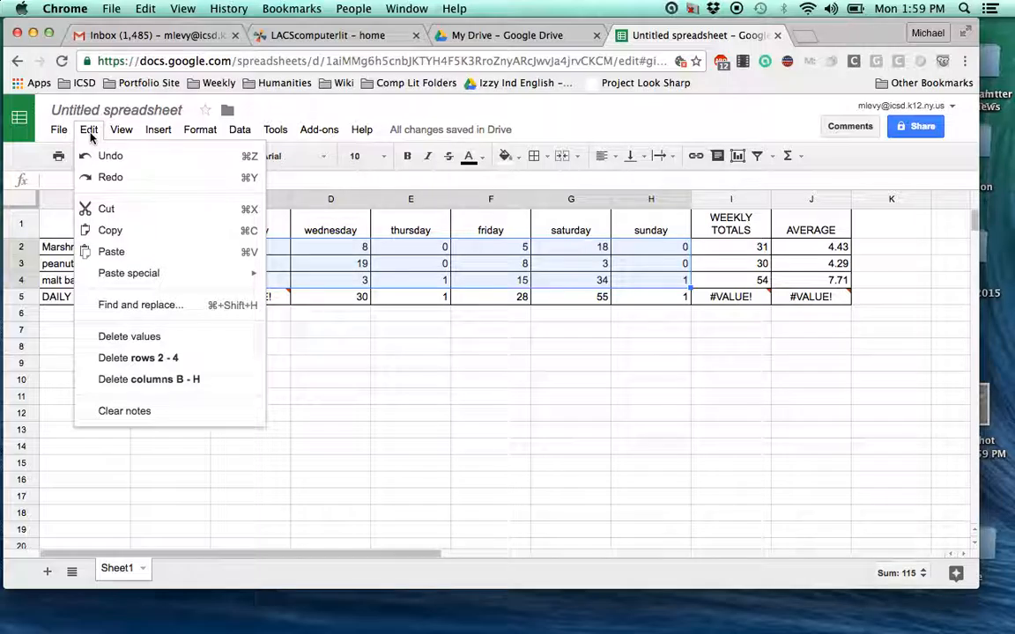
click(136, 336)
click(298, 387)
- Enter new monday amounts: 0 for Marshmallows, 0 for peanut butter cups and 3 for malt balls
click(187, 248)
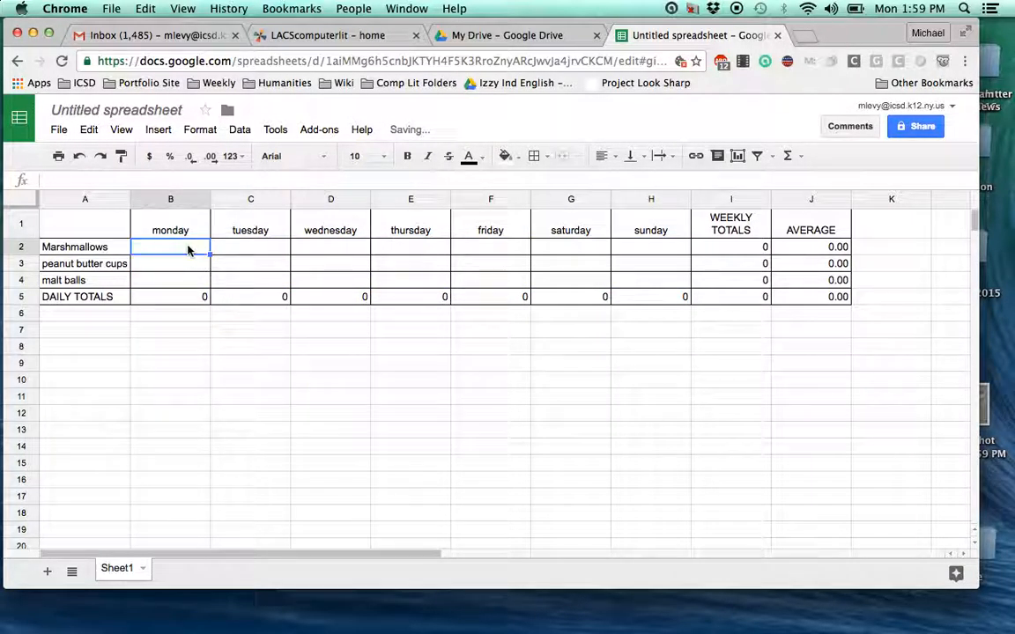
text(0)
key(Return)
text(0)
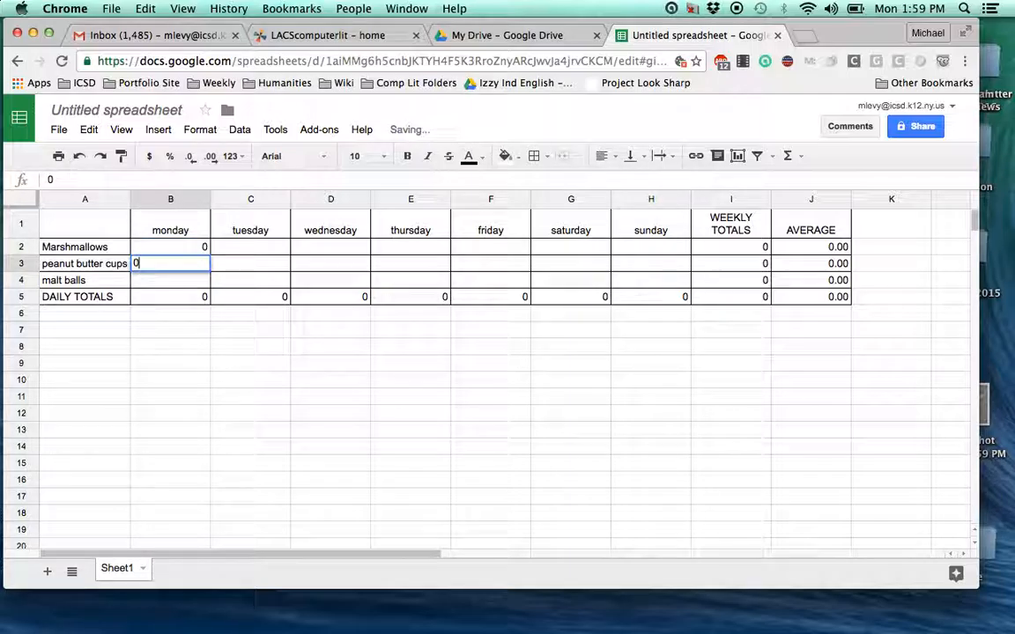
key(Return)
text(3)
key(Tab)
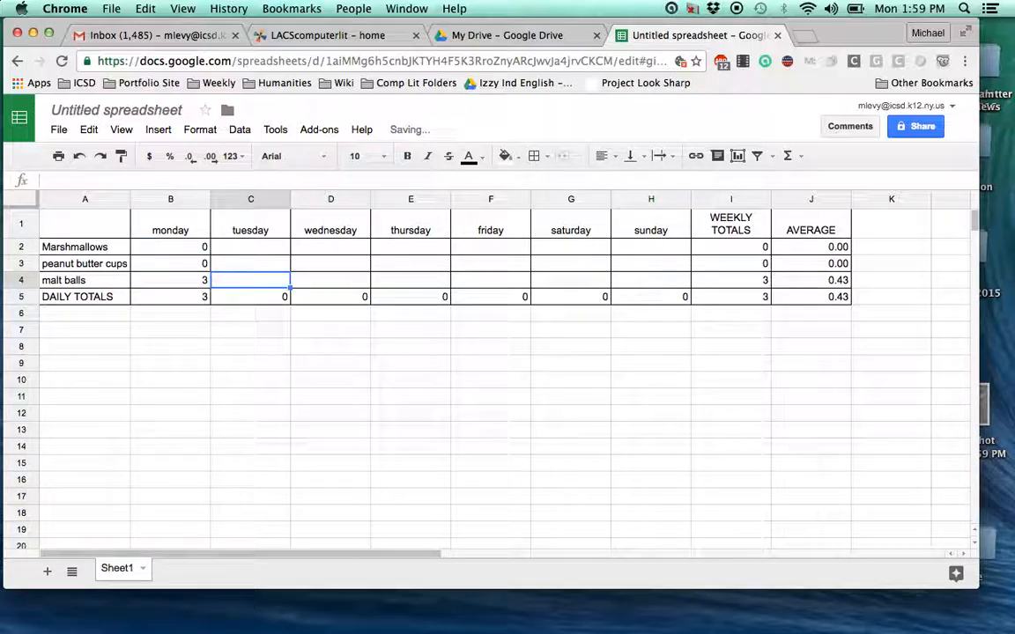
- Enter new tuesday amounts: 5 for Marshmallows, 5 for peanut butter cups and 2 for malt balls
key(Up)
key(Up)
text(5)
key(Return)
text(5)
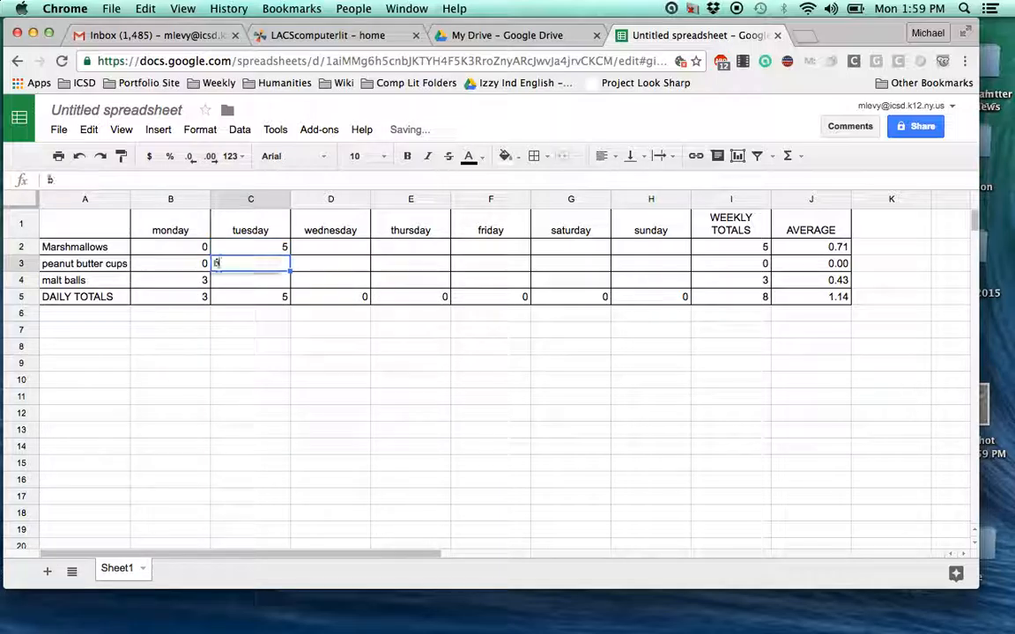
key(Return)
text(2)
key(Tab)
- Fill the Marshmallows row from wednesday to sunday with 4, 5, 6, 7 and 7
key(Up)
key(Up)
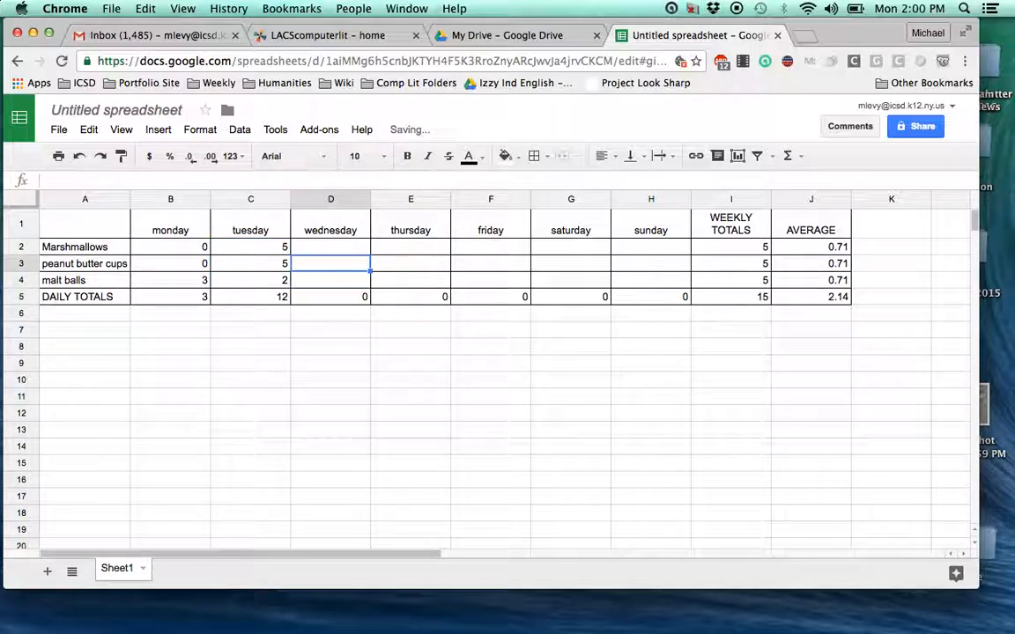
text(4)
key(Tab)
text(5)
key(Tab)
text(6)
key(Tab)
text(7)
key(Tab)
text(7)
key(Tab)
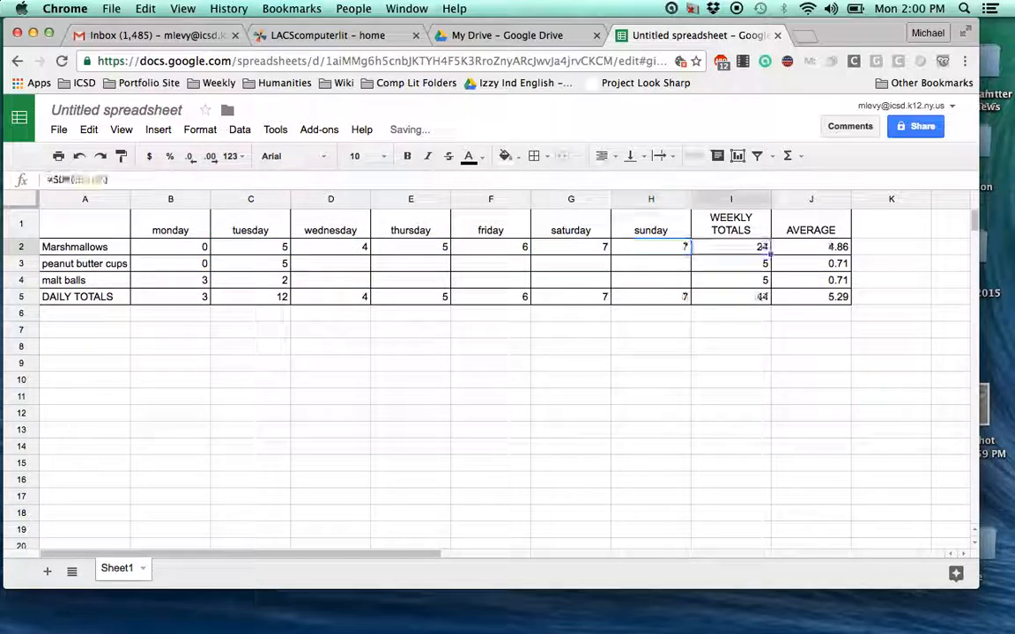
- Enter Y for peanut butter cups and 3 for malt balls on sunday, and open the sunday daily total in H5 for editing
key(Down)
key(Left)
text(Y)
key(Return)
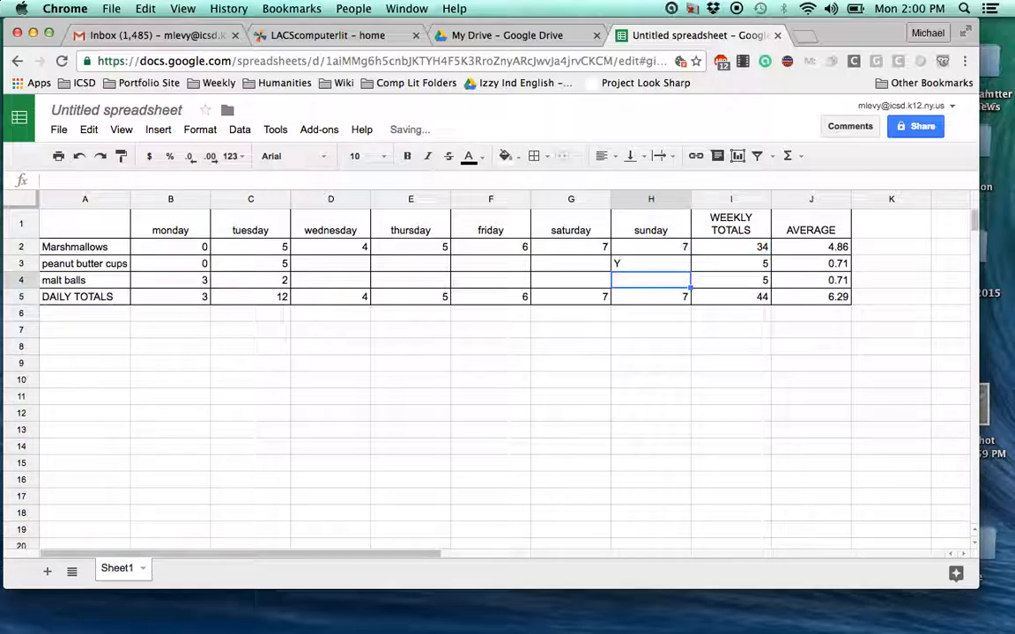
text(3)
key(Return)
key(Return)
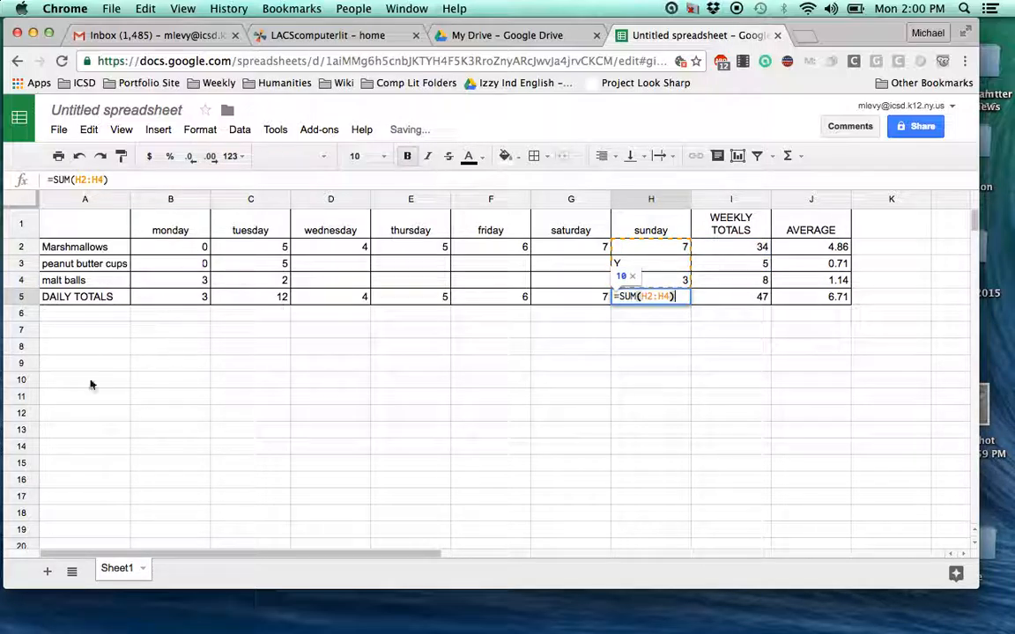